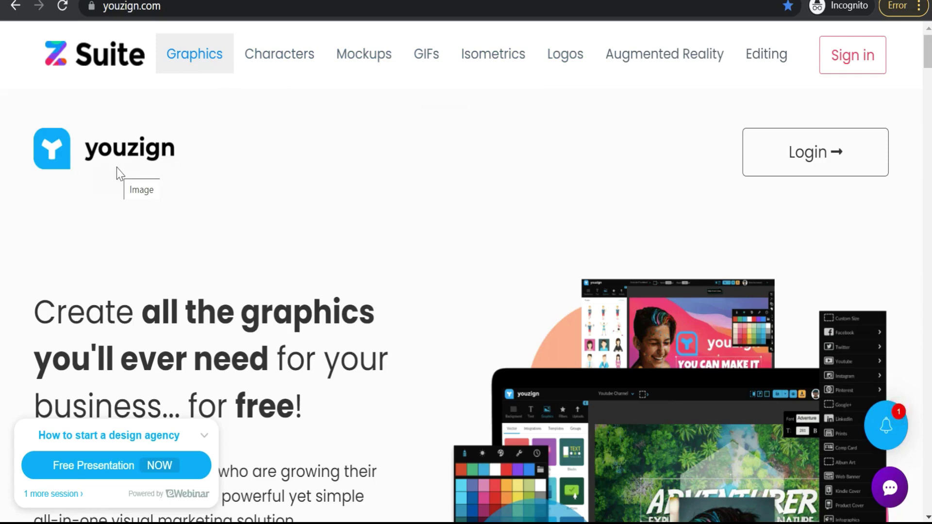
# Look through the Youzign home page, from the headline and usage figures to the feature steps and customer testimonials.
pyautogui.scroll(-2, 127, 146)
pyautogui.scroll(2, 85, 180)
pyautogui.moveTo(34, 311); pyautogui.dragTo(323, 404)
pyautogui.scroll(-6, 322, 403)
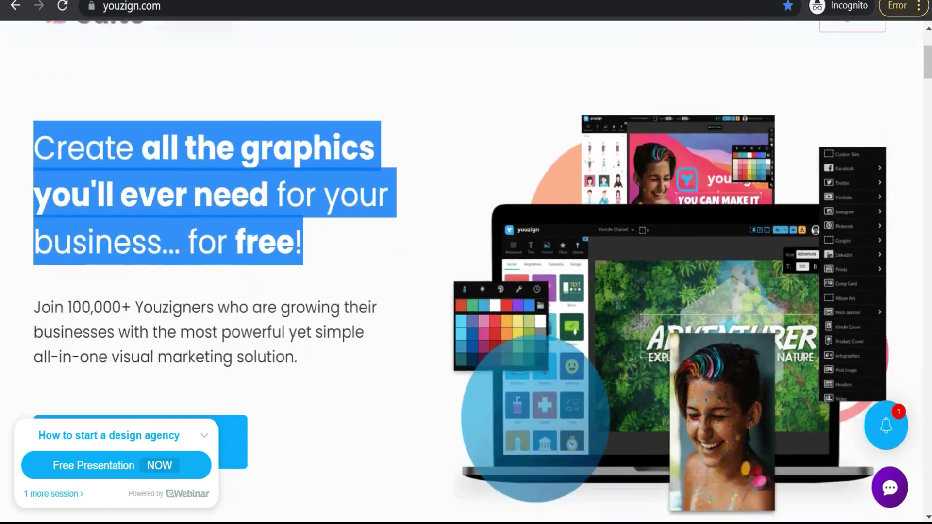
pyautogui.scroll(-8, 294, 294)
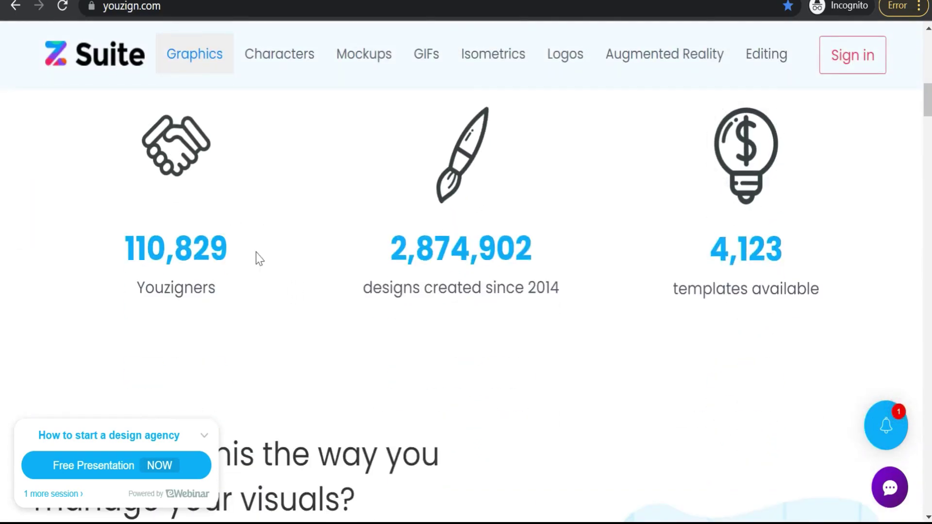
pyautogui.scroll(-3, 259, 257)
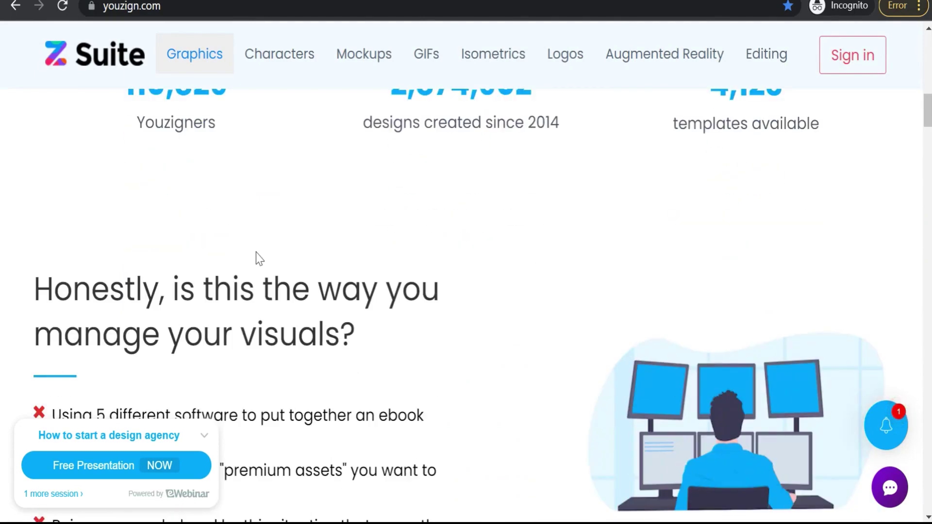
pyautogui.scroll(-15, 259, 262)
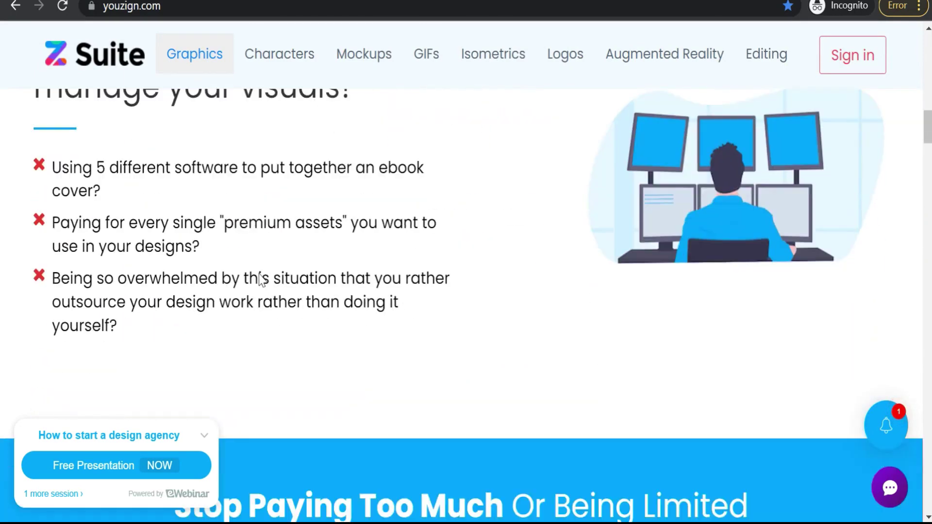
pyautogui.scroll(-15, 263, 273)
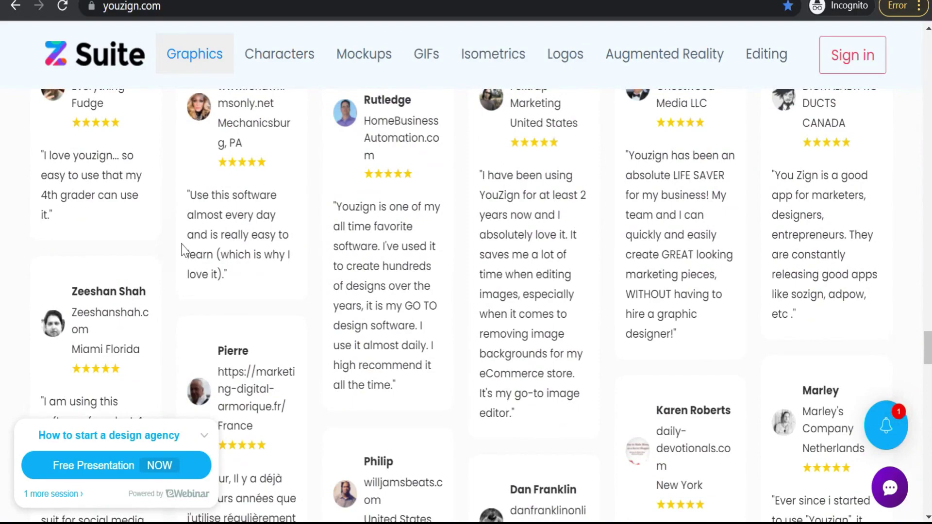
pyautogui.scroll(15, 230, 269)
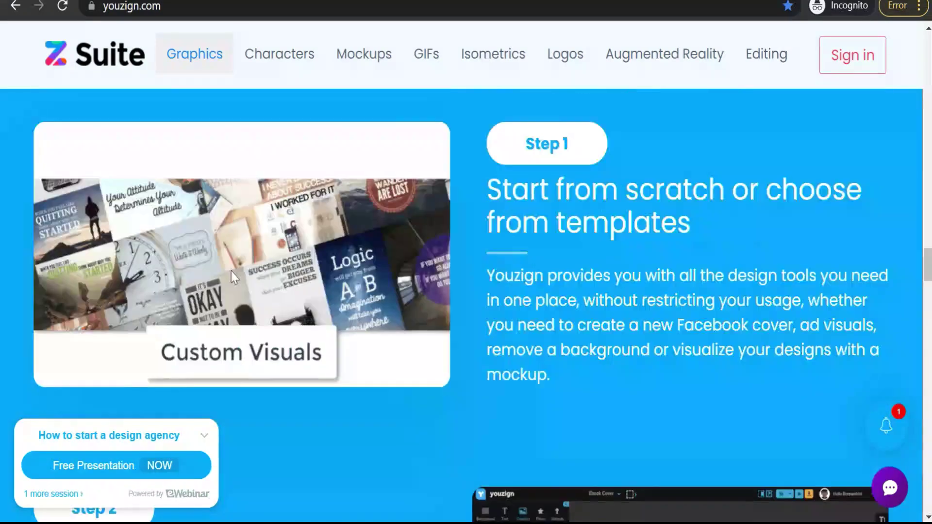
pyautogui.scroll(10, 235, 274)
pyautogui.scroll(15, 270, 275)
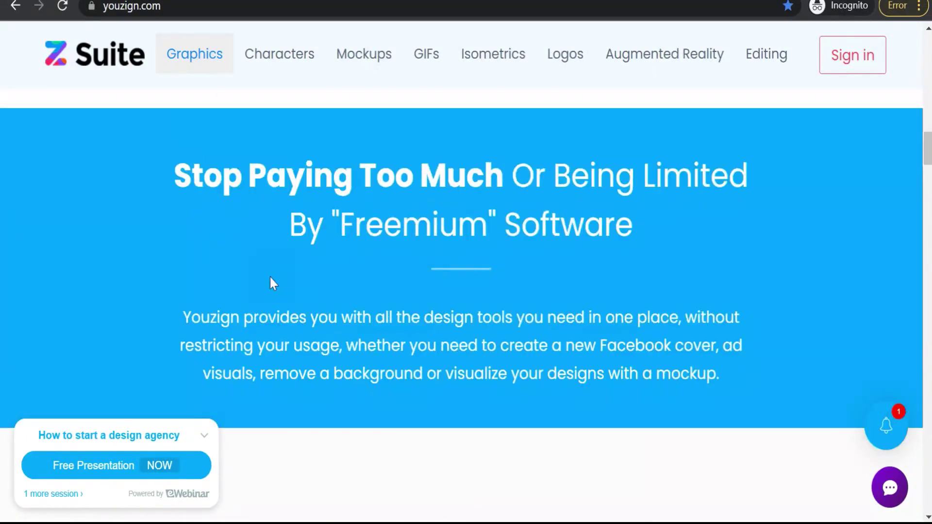
pyautogui.scroll(12, 316, 256)
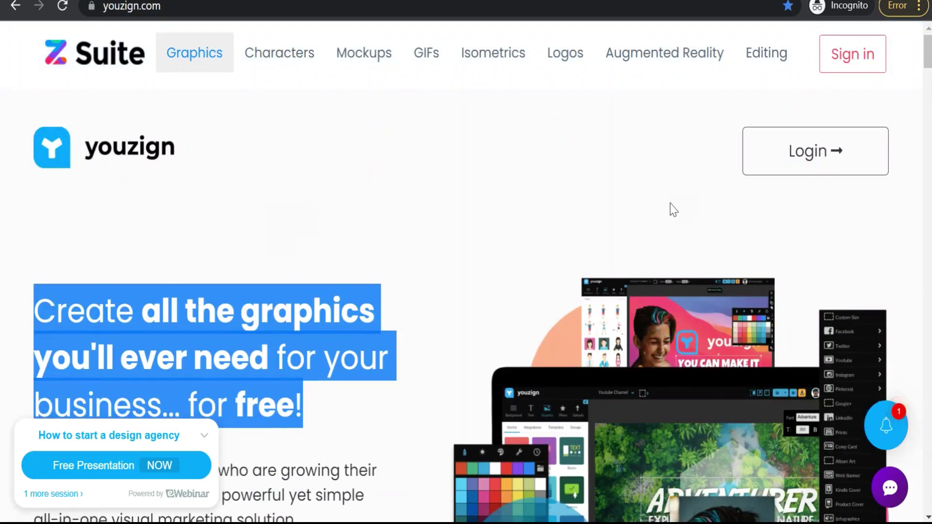
# Start the free sign-up from the Youzign home page to reach the zSuite pricing plans.
pyautogui.scroll(-3, 470, 125)
pyautogui.click(362, 291)
pyautogui.scroll(-7, 112, 161)
pyautogui.scroll(2, 99, 141)
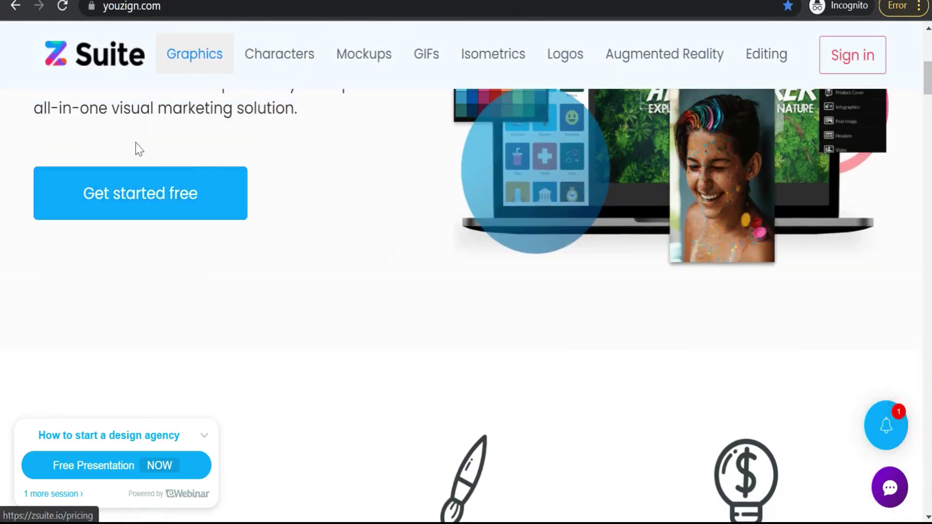
pyautogui.click(144, 206)
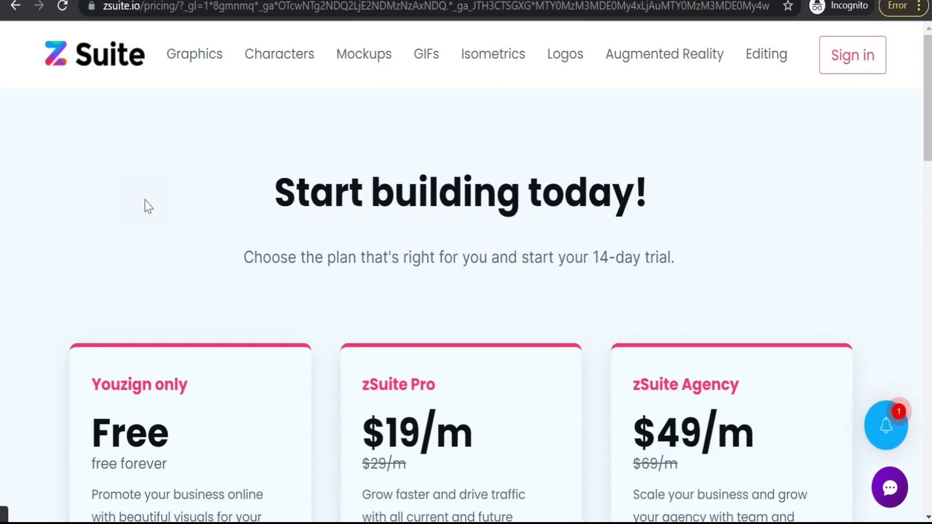
# Review the pricing plans and choose the free-forever "Youzign only" plan.
pyautogui.scroll(-3, 266, 199)
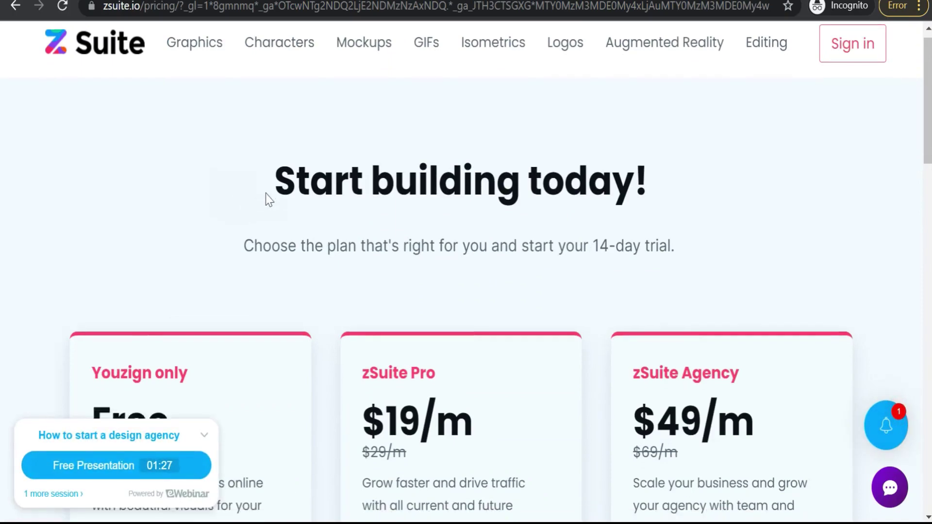
pyautogui.scroll(4, 267, 199)
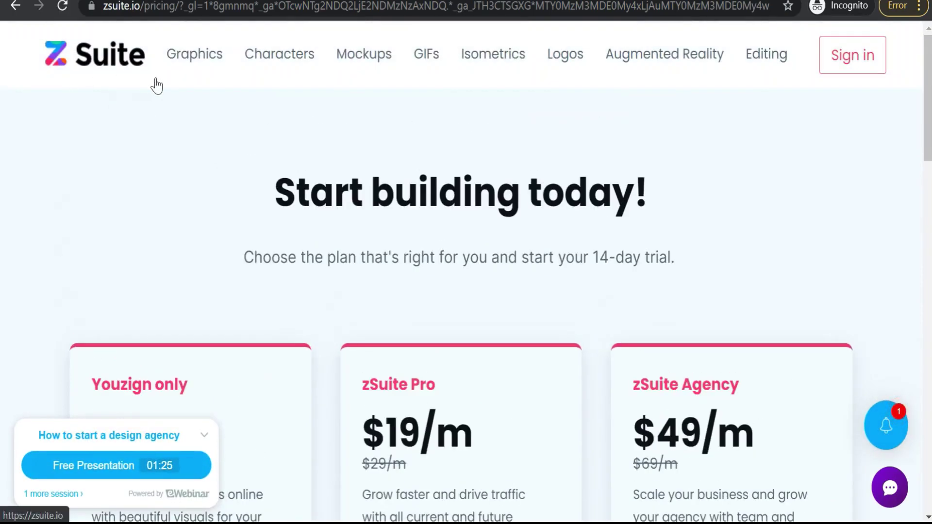
pyautogui.scroll(-5, 291, 235)
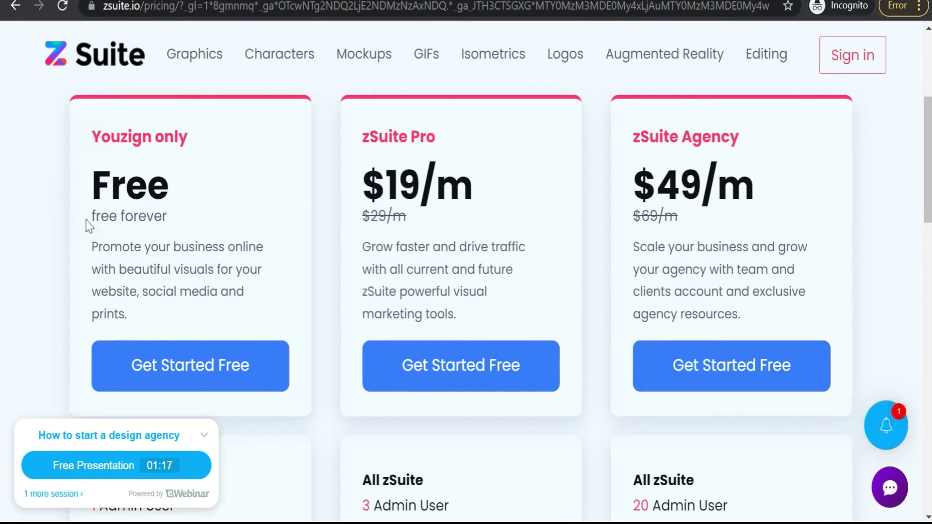
pyautogui.moveTo(95, 216); pyautogui.dragTo(175, 224)
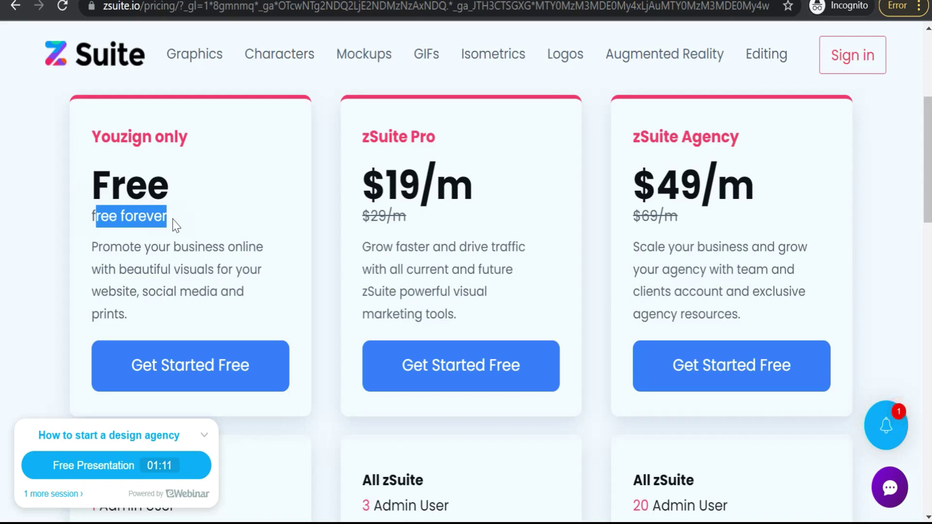
pyautogui.scroll(-2, 58, 282)
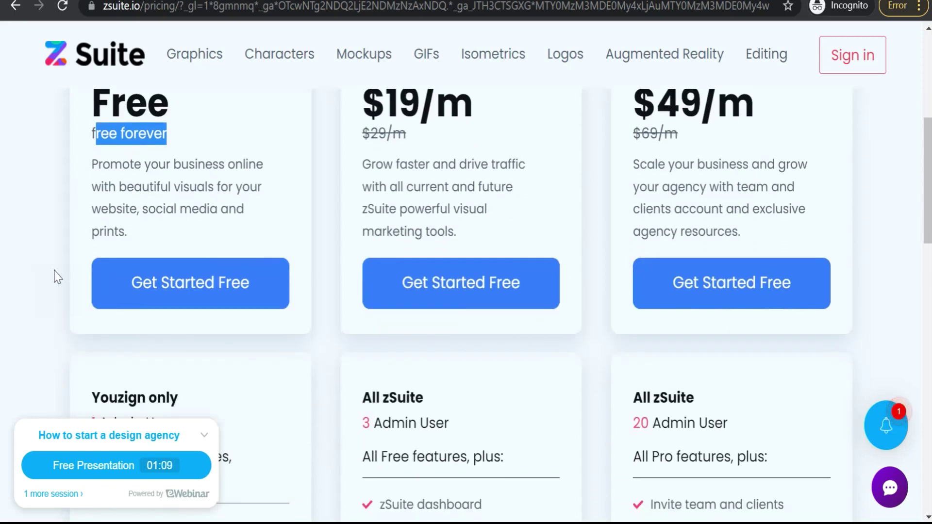
pyautogui.click(183, 295)
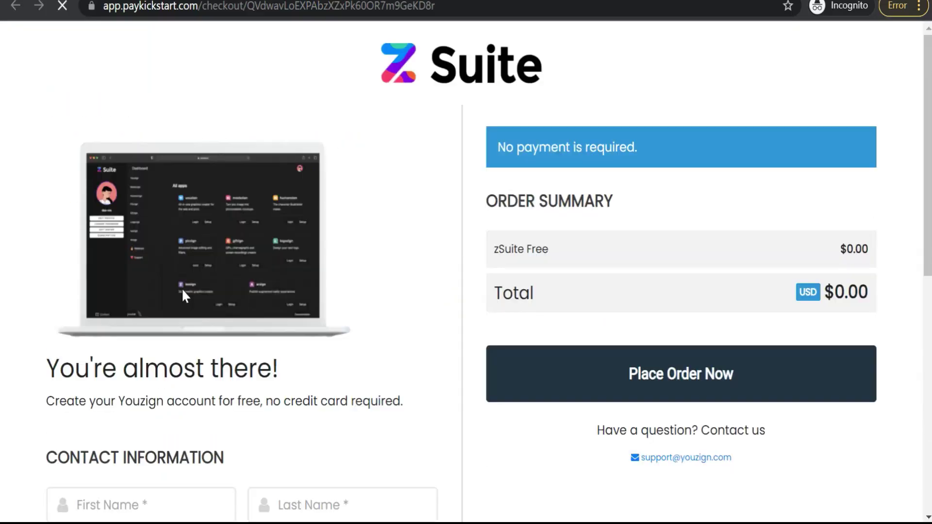
# Fill in the checkout contact information with first name, last name and e-mail, and place the zSuite Free order.
pyautogui.scroll(-3, 301, 198)
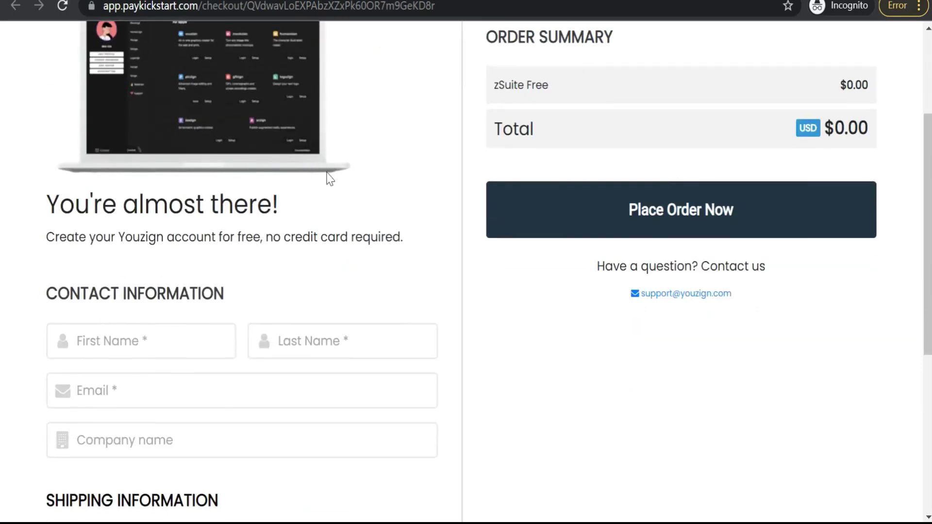
pyautogui.scroll(4, 374, 194)
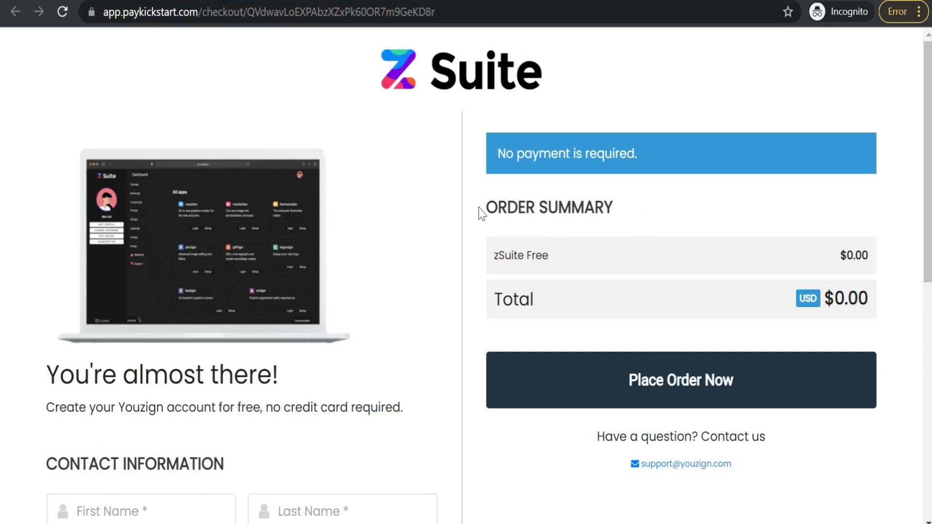
pyautogui.scroll(-5, 479, 208)
pyautogui.click(145, 263)
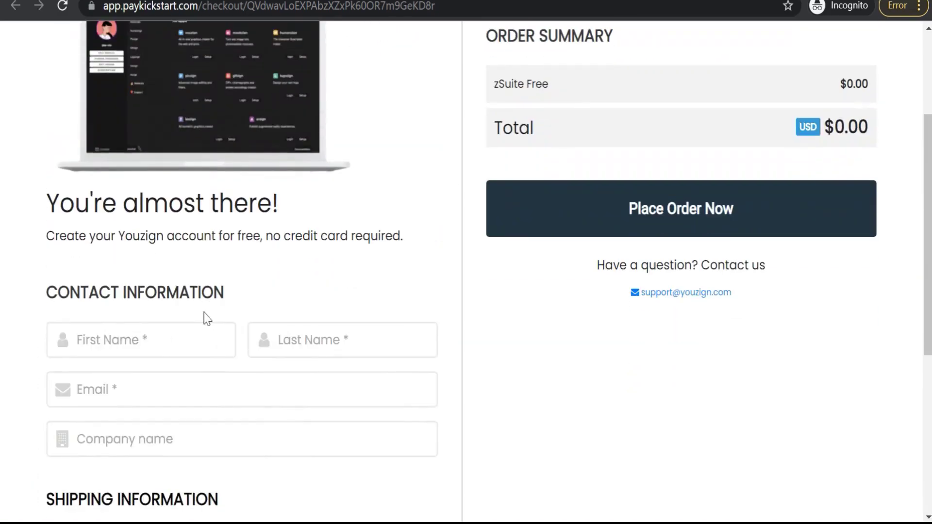
pyautogui.click(206, 332)
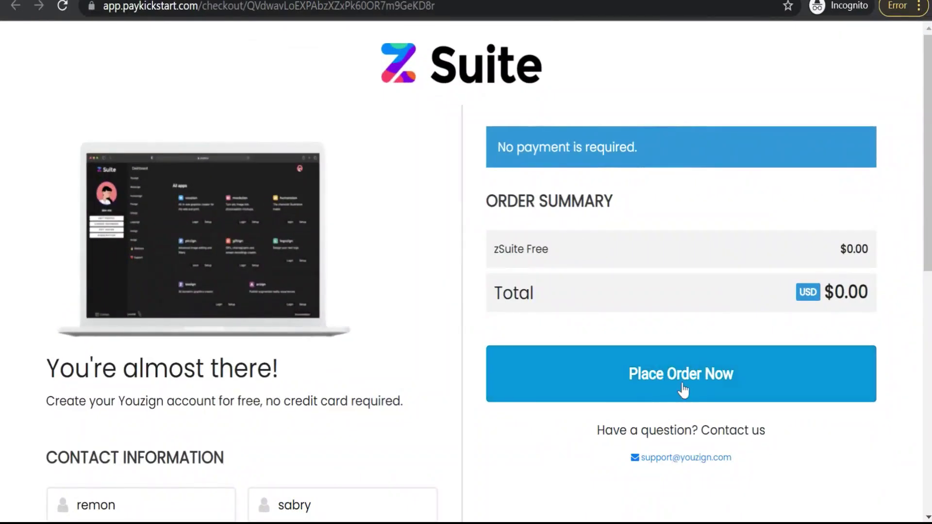
pyautogui.click(643, 380)
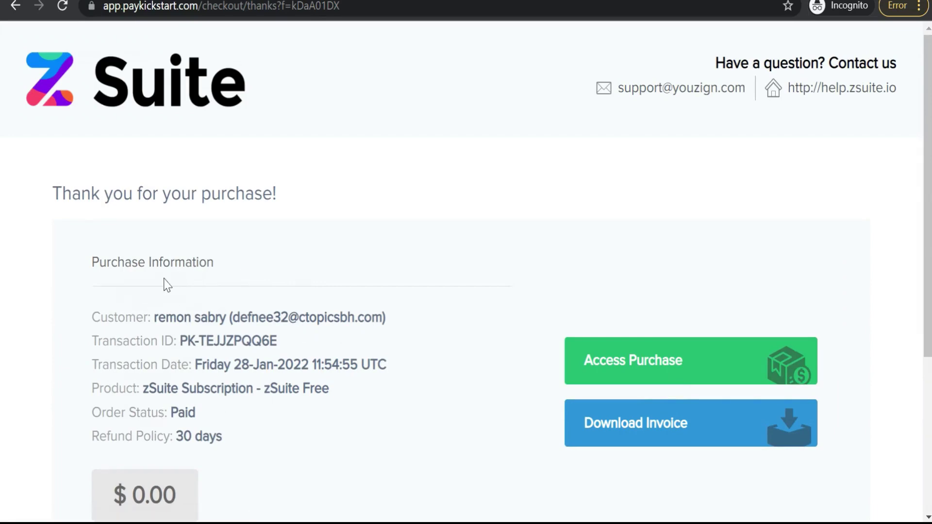
# Access the zSuite Free purchase and open the registration form for the free Youzign account.
pyautogui.scroll(-2, 219, 418)
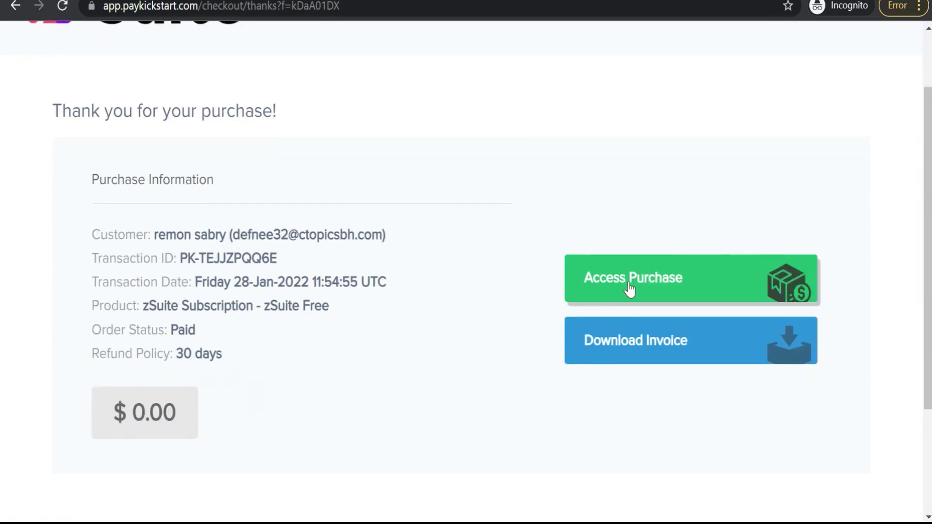
pyautogui.click(646, 292)
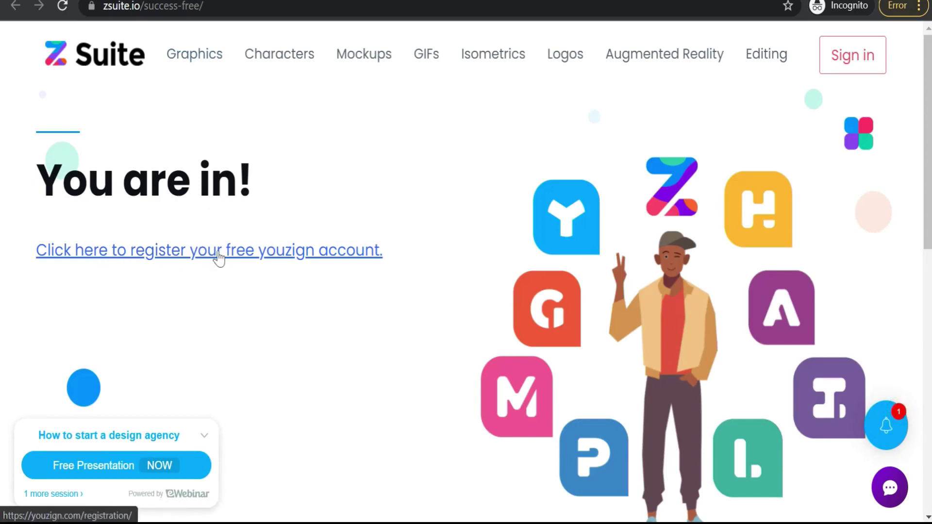
pyautogui.click(204, 256)
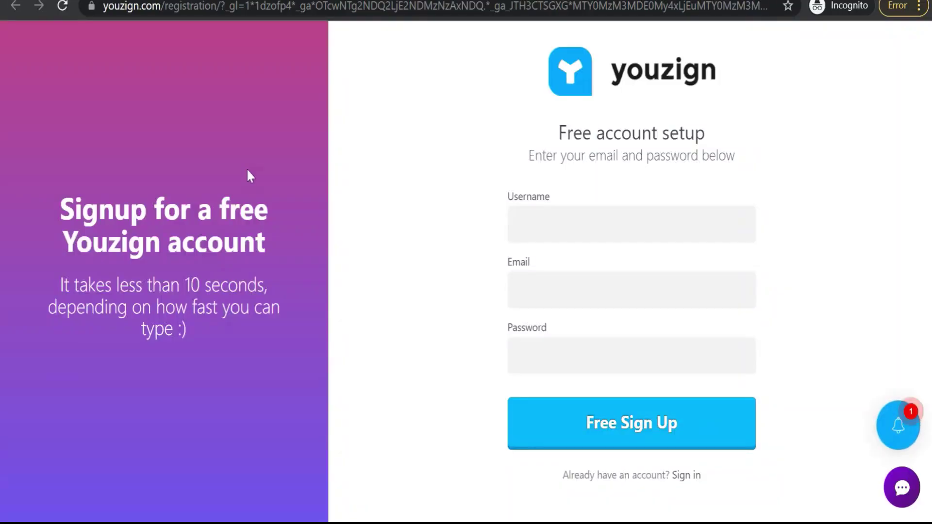
# Enter the username, e-mail address and account password, and submit the free Youzign account registration.
pyautogui.click(540, 232)
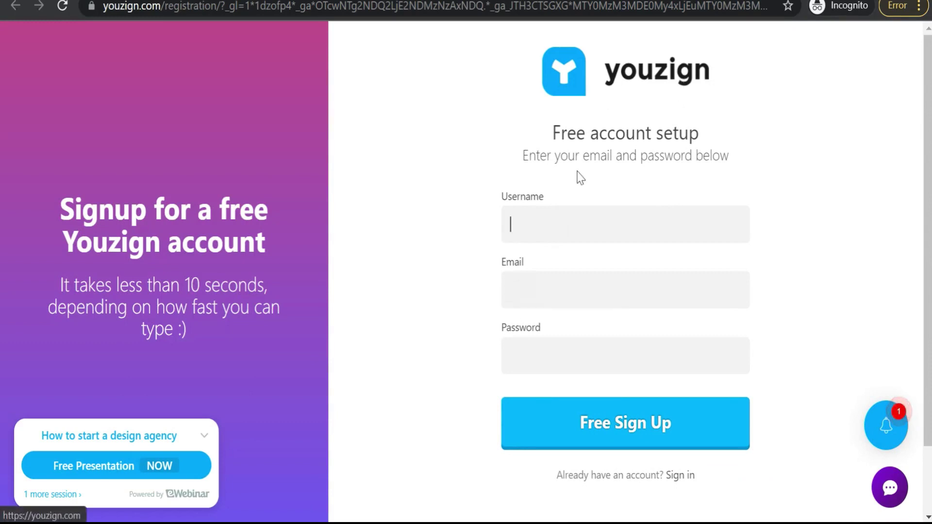
pyautogui.write('rgg')
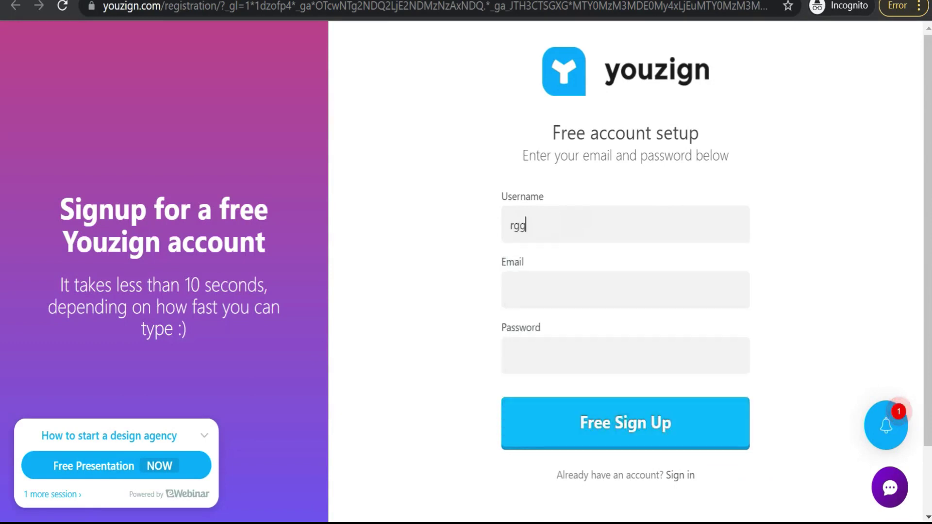
pyautogui.click(510, 290)
pyautogui.hotkey('ctrl', 'v')
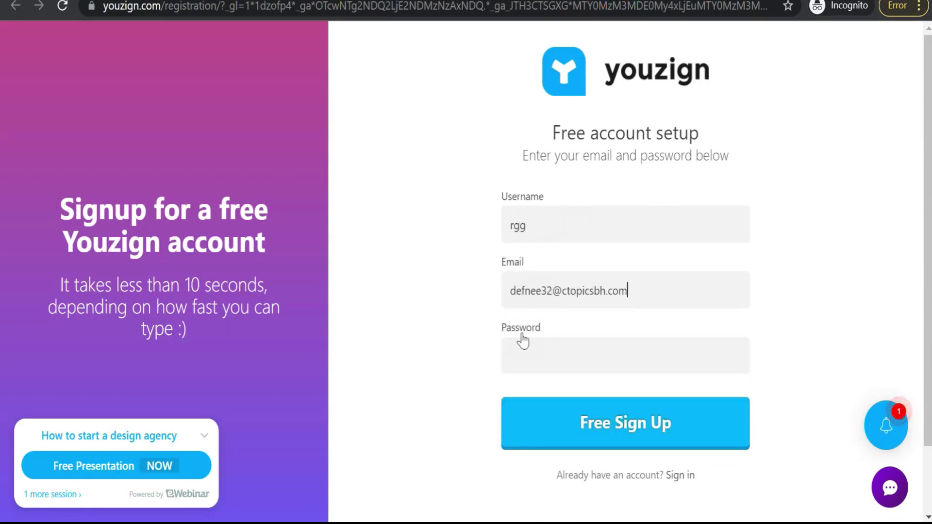
pyautogui.write('aaaa')
pyautogui.click(619, 435)
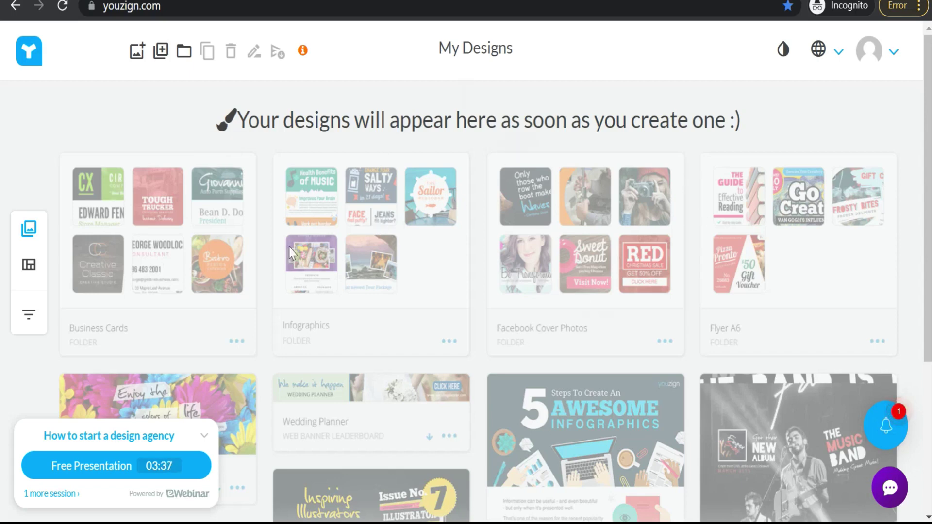
# Look over the sample designs on the My Designs page and open the Templates library.
pyautogui.scroll(-5, 325, 238)
pyautogui.scroll(5, 318, 237)
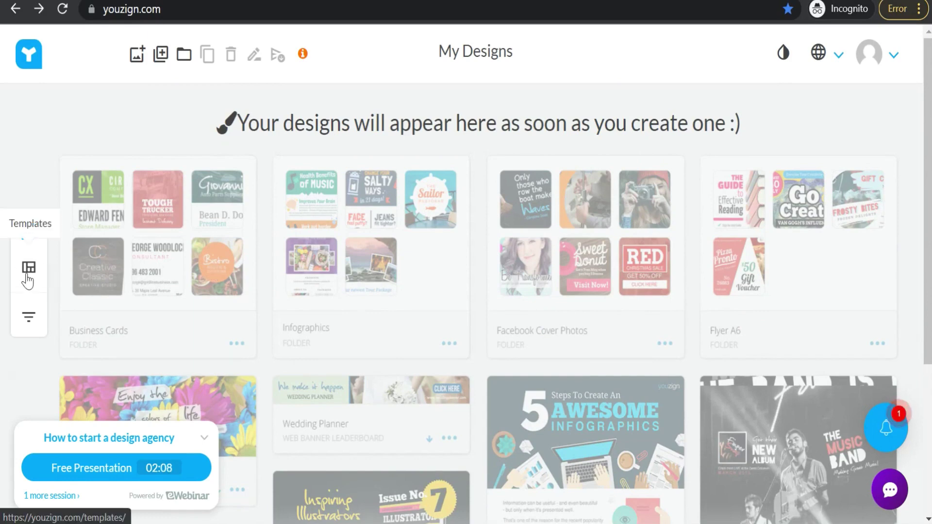
pyautogui.click(29, 277)
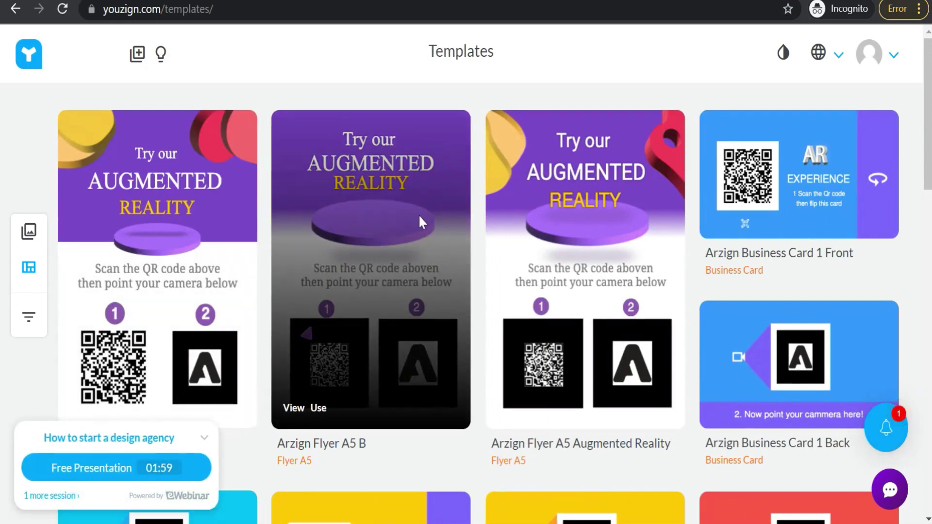
# Browse the template library and review its filter options and the list of template types.
pyautogui.scroll(-15, 420, 222)
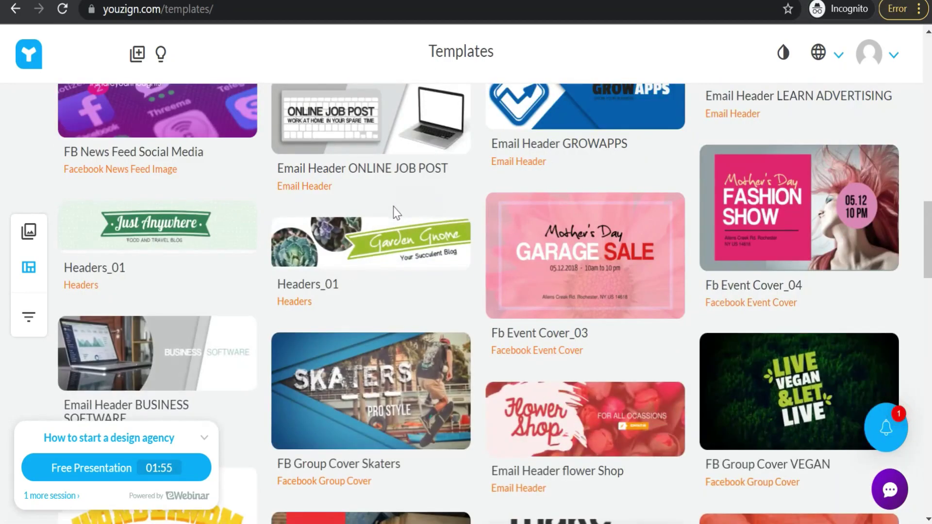
pyautogui.scroll(-7, 397, 219)
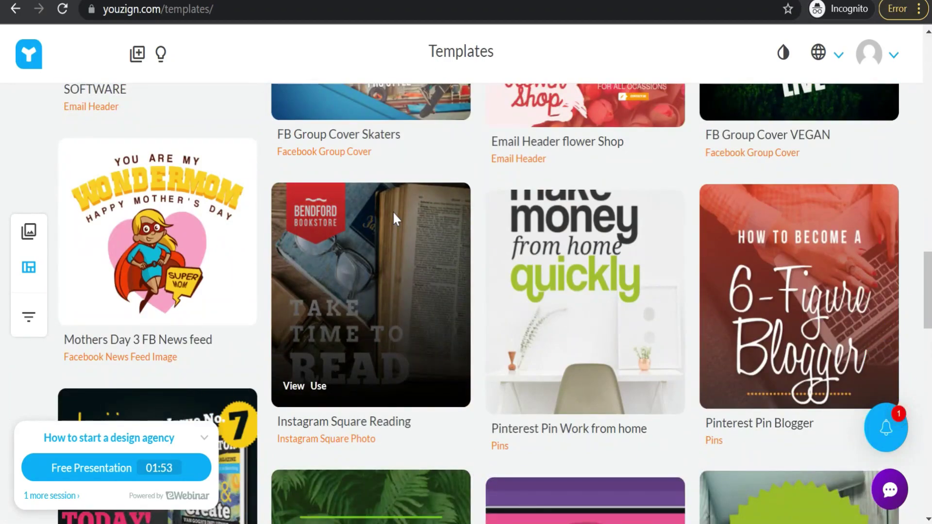
pyautogui.scroll(20, 396, 223)
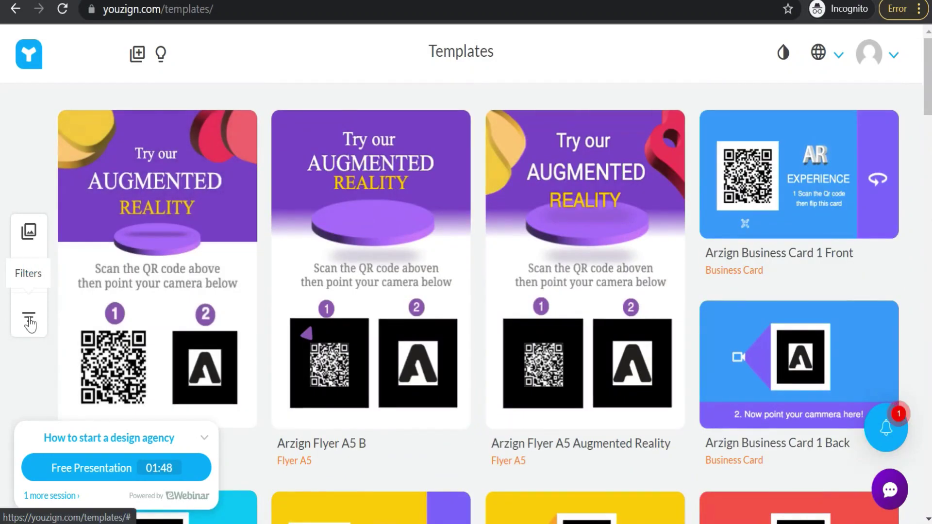
pyautogui.click(28, 322)
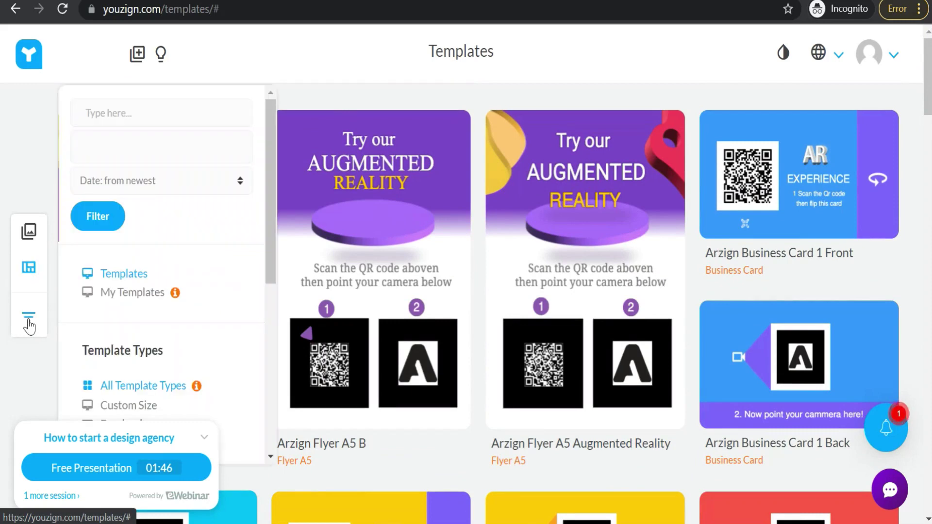
pyautogui.scroll(-3, 128, 305)
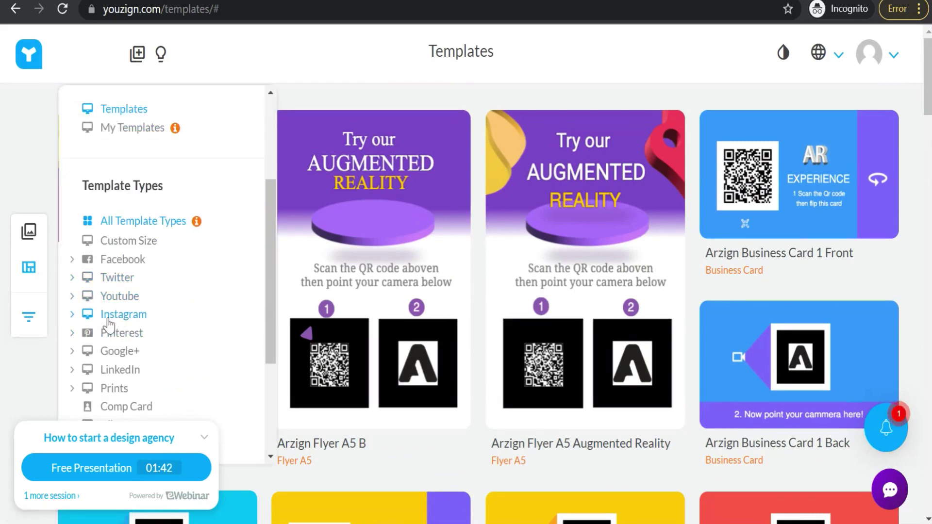
pyautogui.scroll(-3, 126, 337)
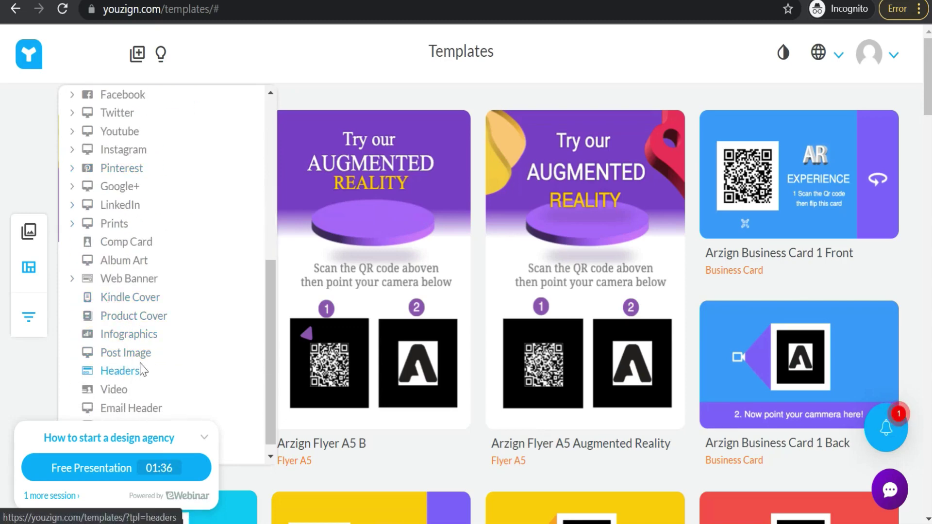
pyautogui.scroll(6, 129, 317)
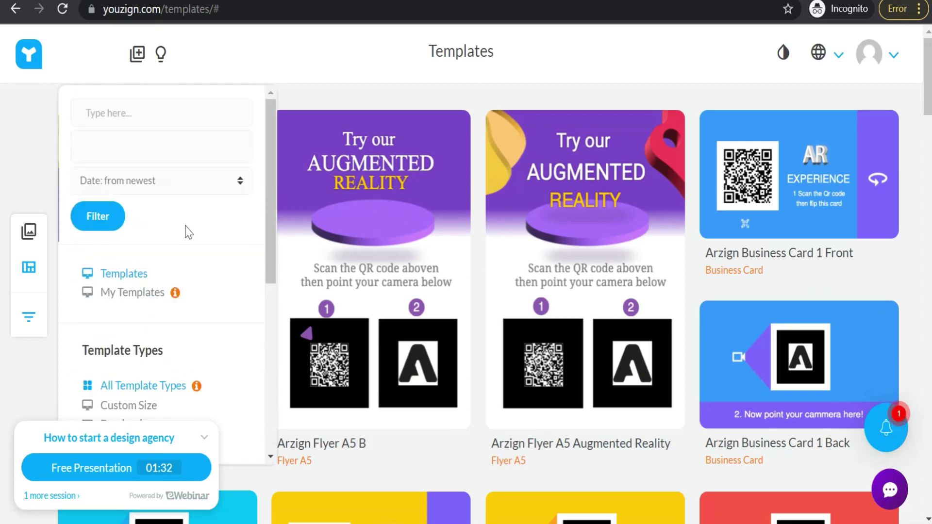
# Create a new blank design and set its format to Instagram Square Photo, 1080 x 1080 px.
pyautogui.click(139, 63)
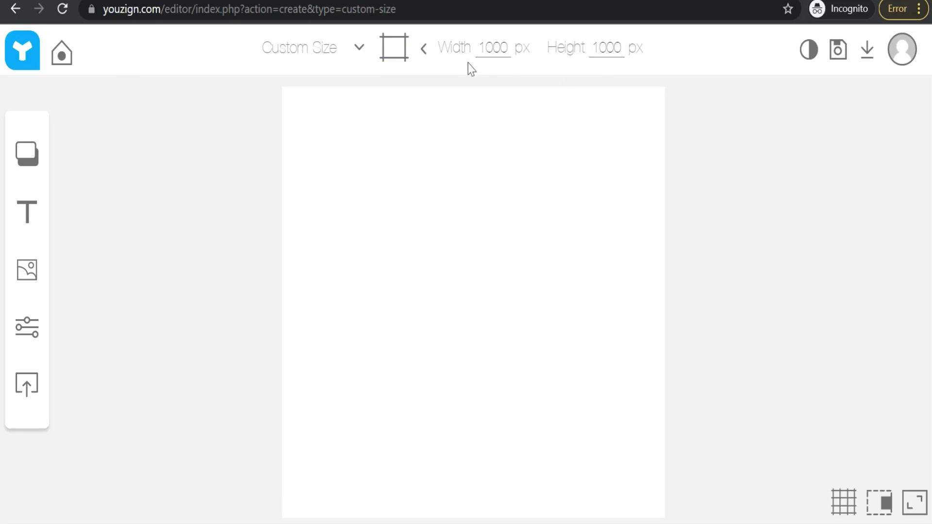
pyautogui.click(361, 51)
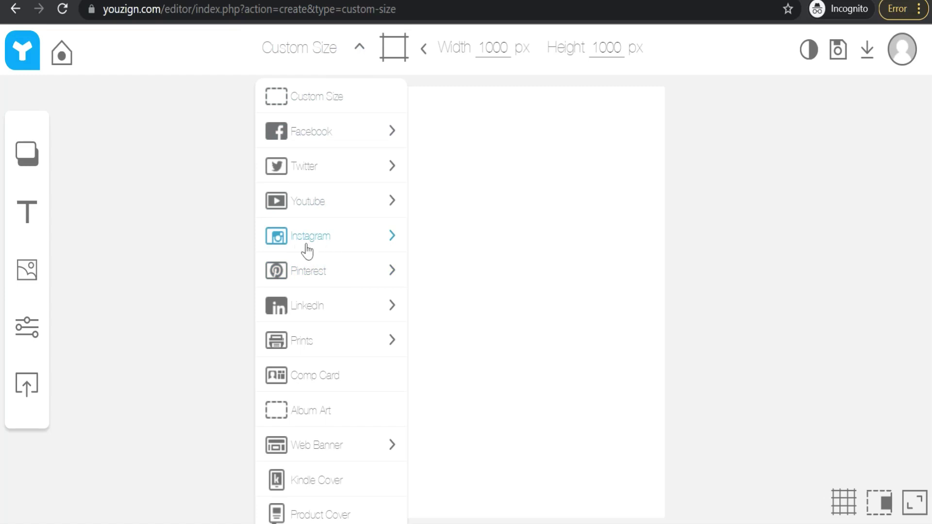
pyautogui.click(387, 239)
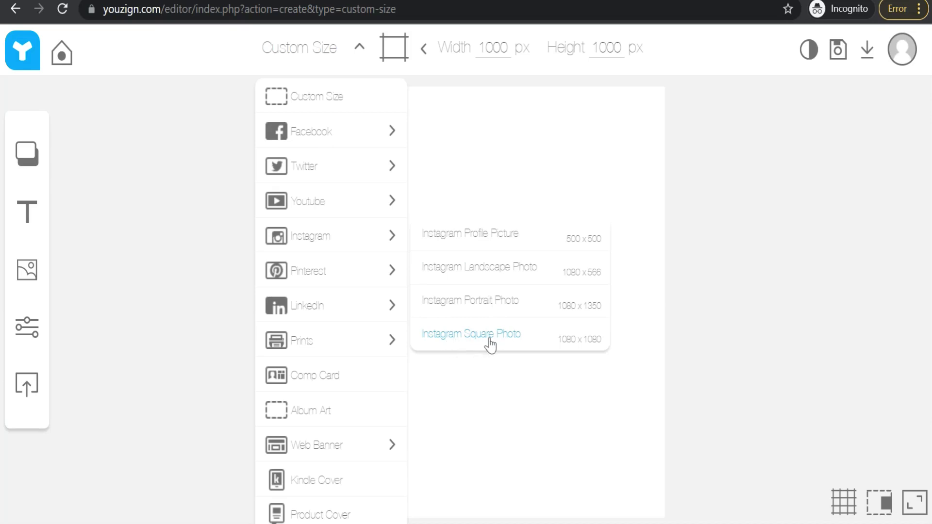
pyautogui.click(497, 343)
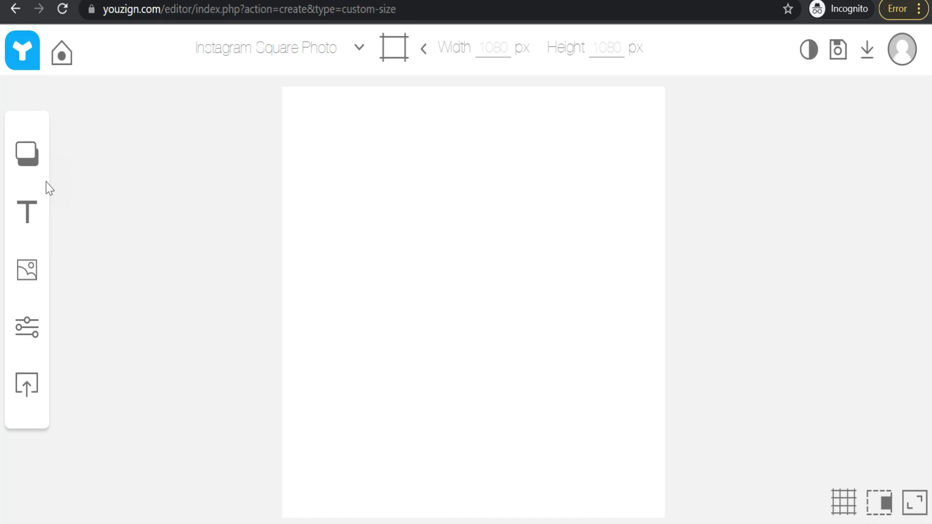
pyautogui.click(30, 160)
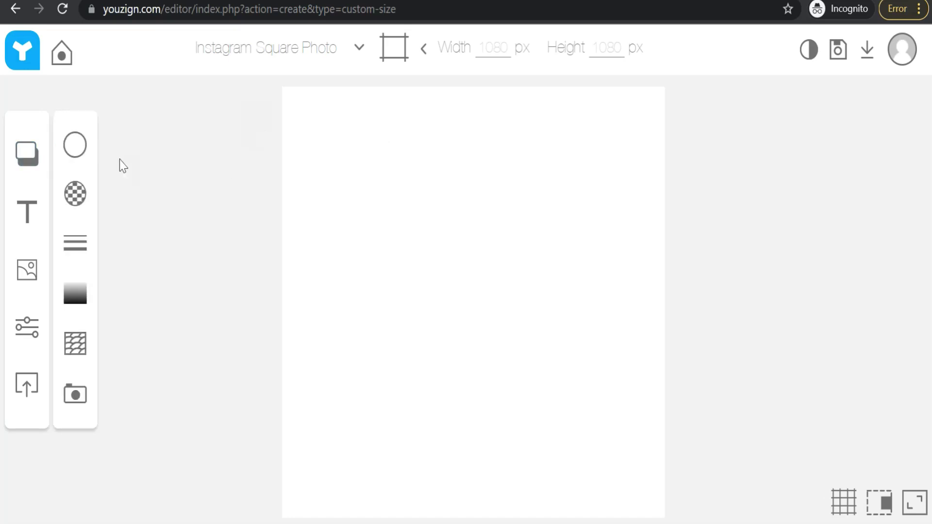
pyautogui.click(74, 152)
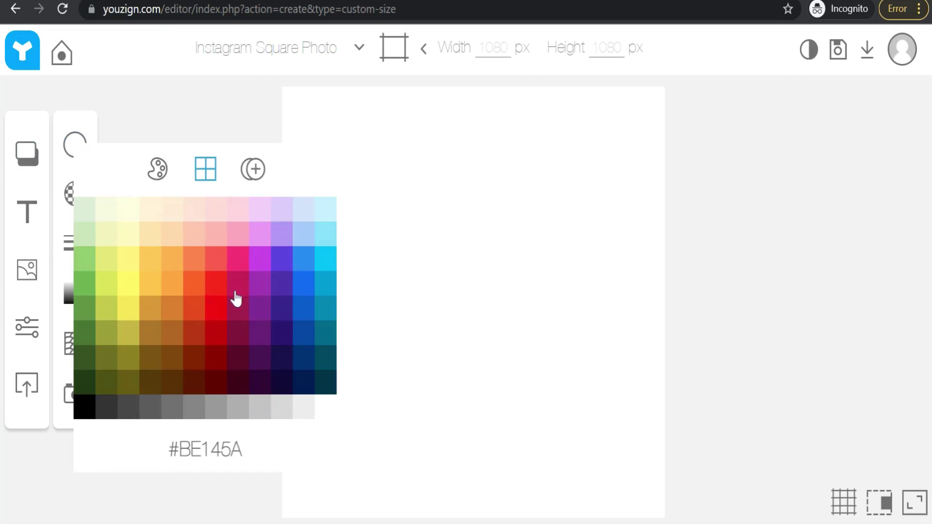
pyautogui.click(115, 130)
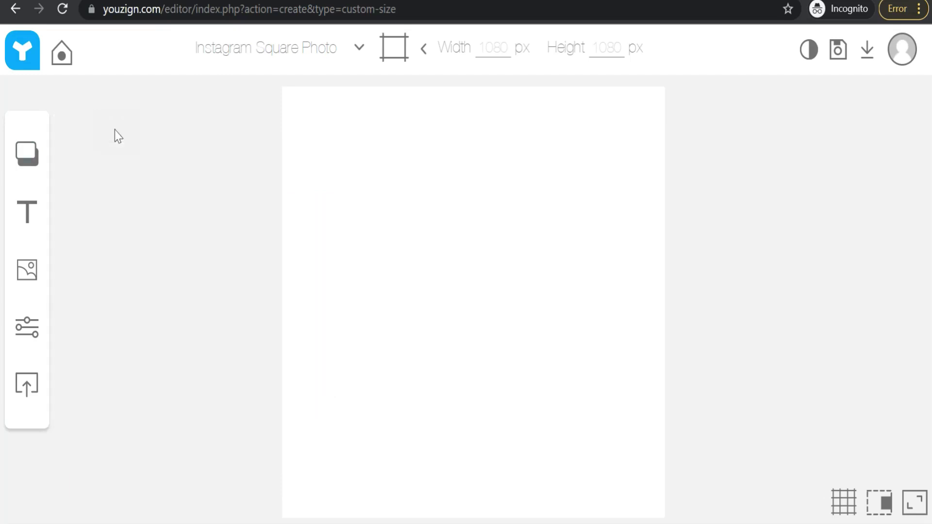
# Apply the turquoise-to-navy linear gradient as the canvas background and move its navy stop to about the middle of the range.
pyautogui.click(40, 168)
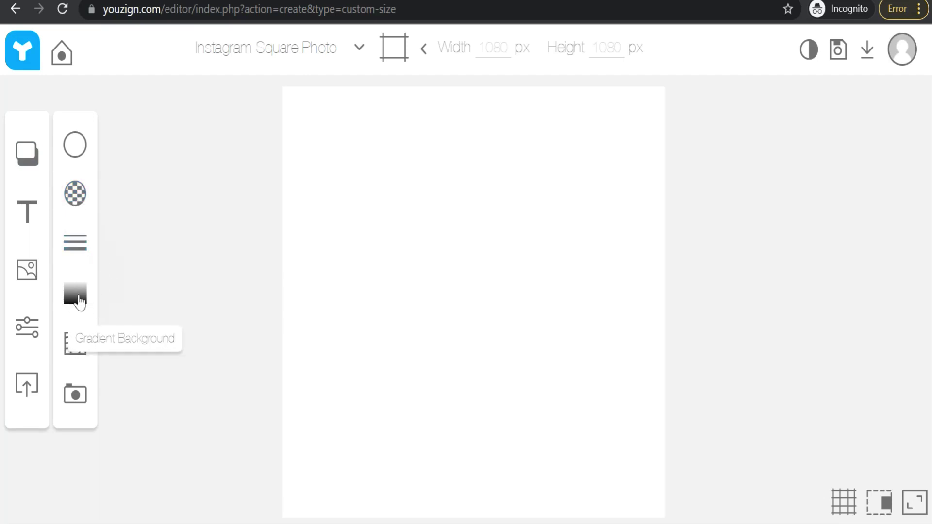
pyautogui.click(82, 300)
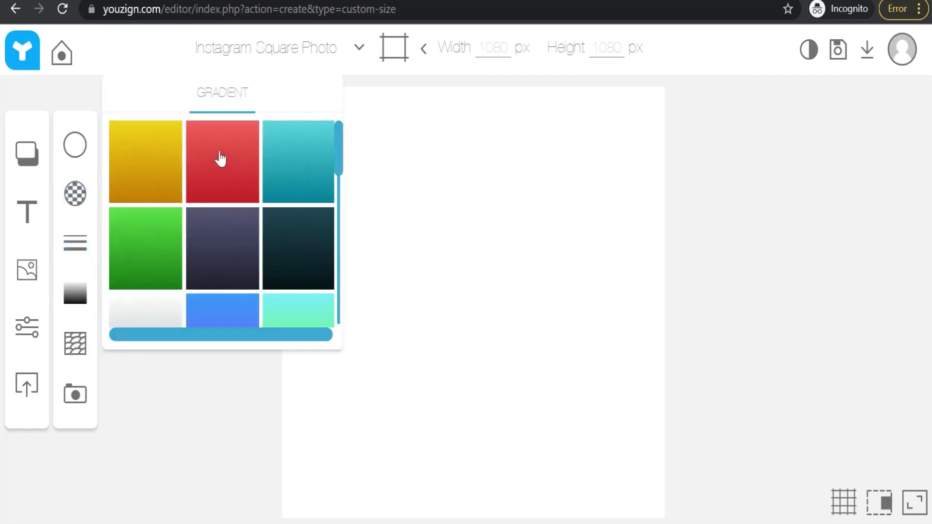
pyautogui.scroll(-5, 221, 160)
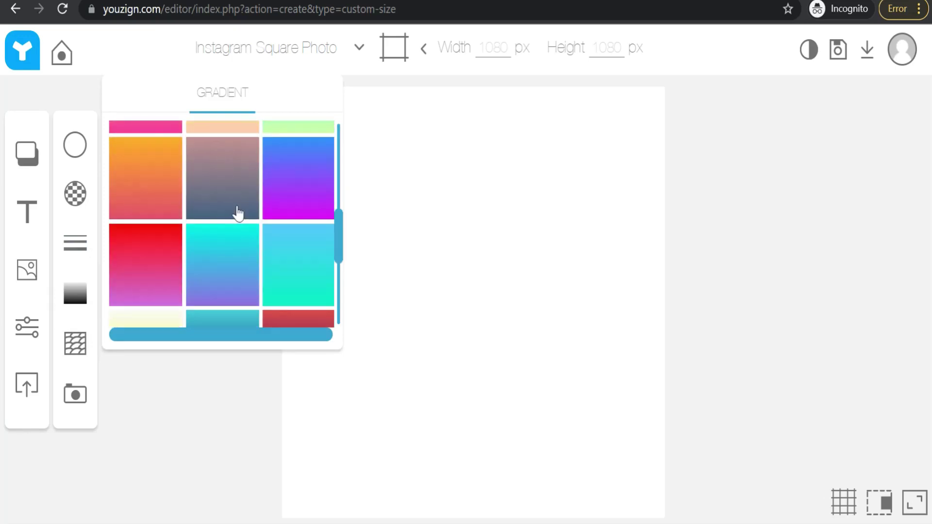
pyautogui.scroll(2, 238, 213)
pyautogui.scroll(-4, 237, 208)
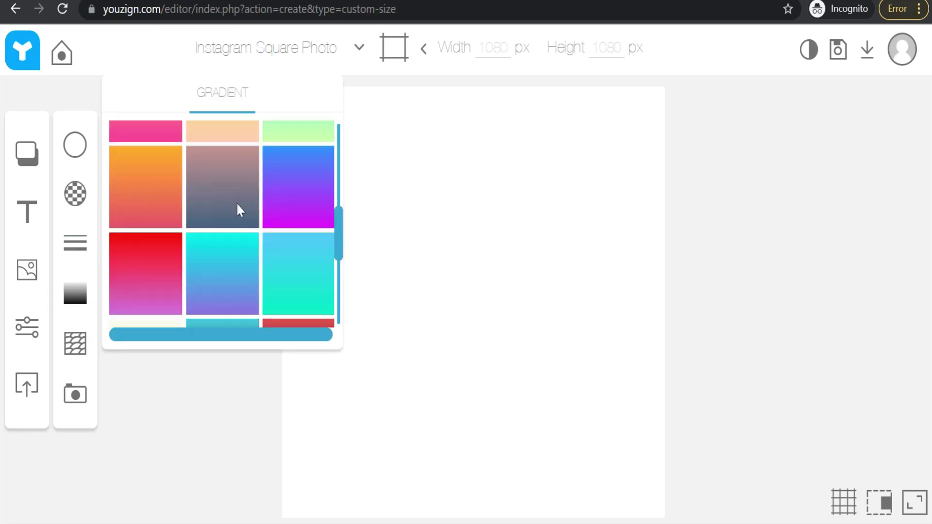
pyautogui.click(219, 262)
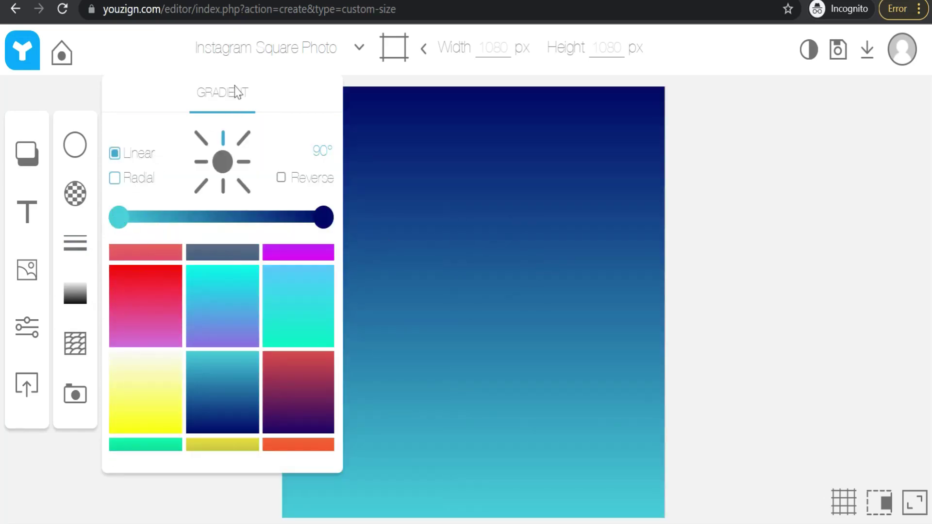
pyautogui.moveTo(323, 217); pyautogui.dragTo(213, 217)
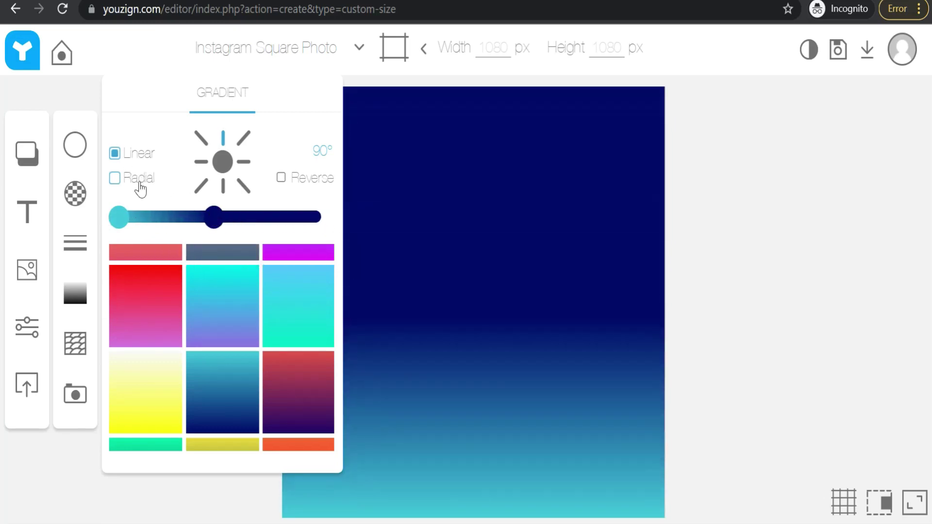
pyautogui.click(59, 465)
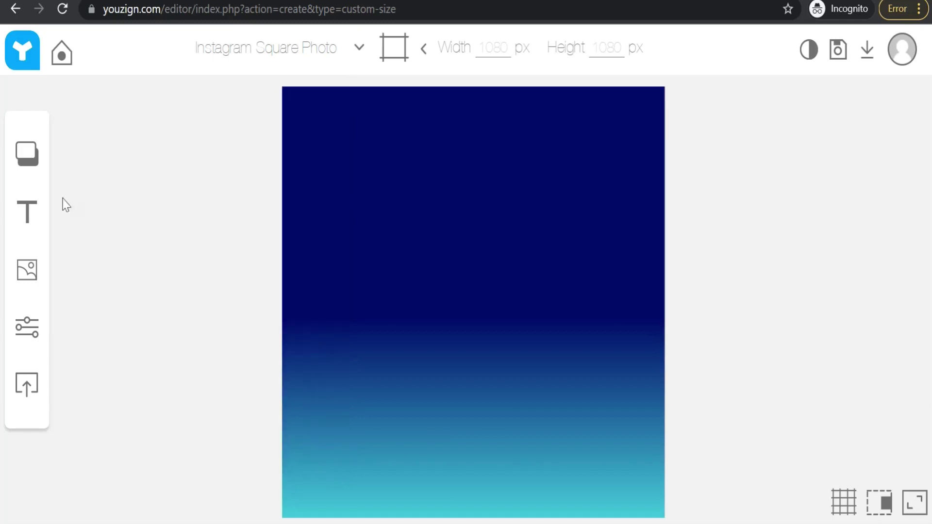
# Browse the available pattern backgrounds for the canvas.
pyautogui.click(27, 154)
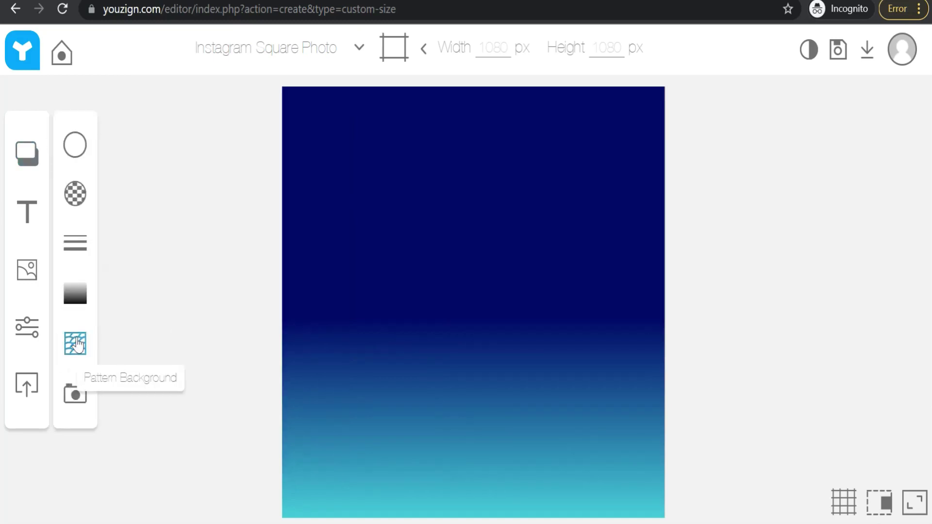
pyautogui.click(82, 346)
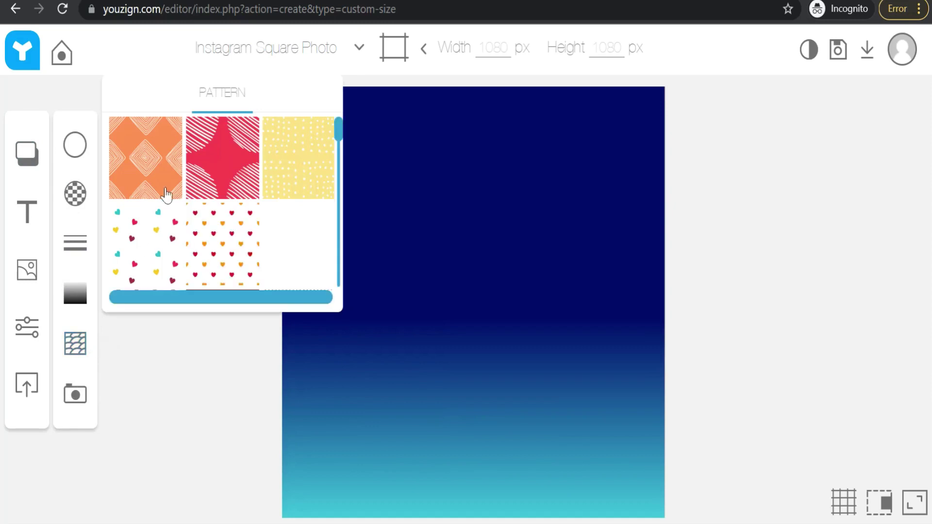
pyautogui.scroll(-10, 179, 173)
pyautogui.scroll(-10, 183, 172)
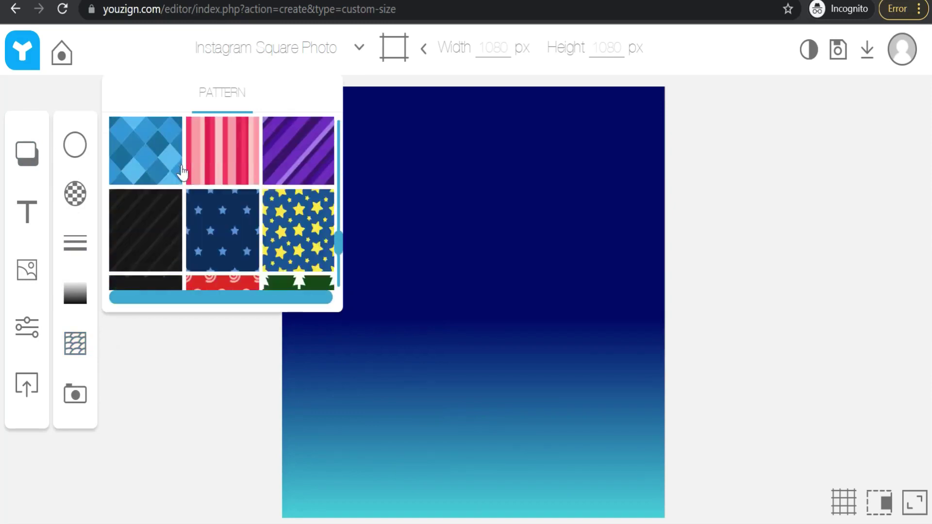
pyautogui.scroll(8, 182, 179)
pyautogui.scroll(5, 182, 182)
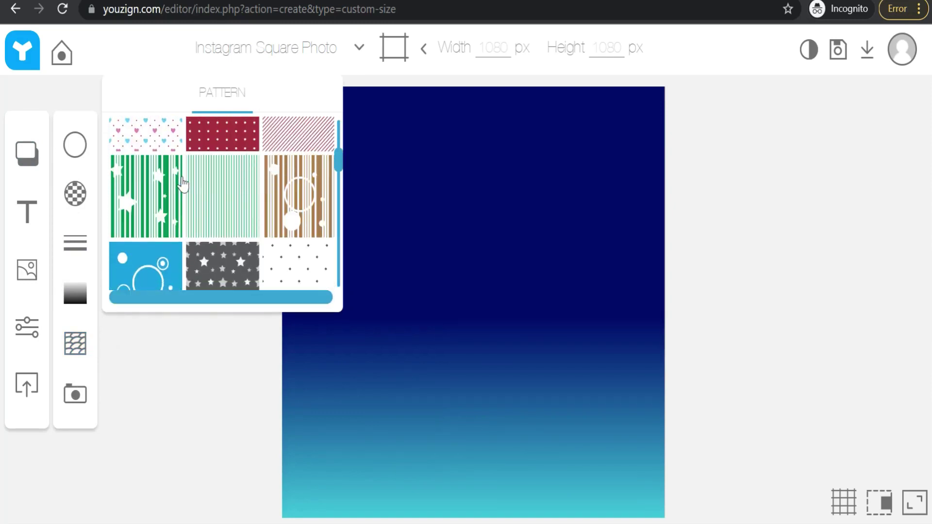
pyautogui.scroll(-3, 182, 183)
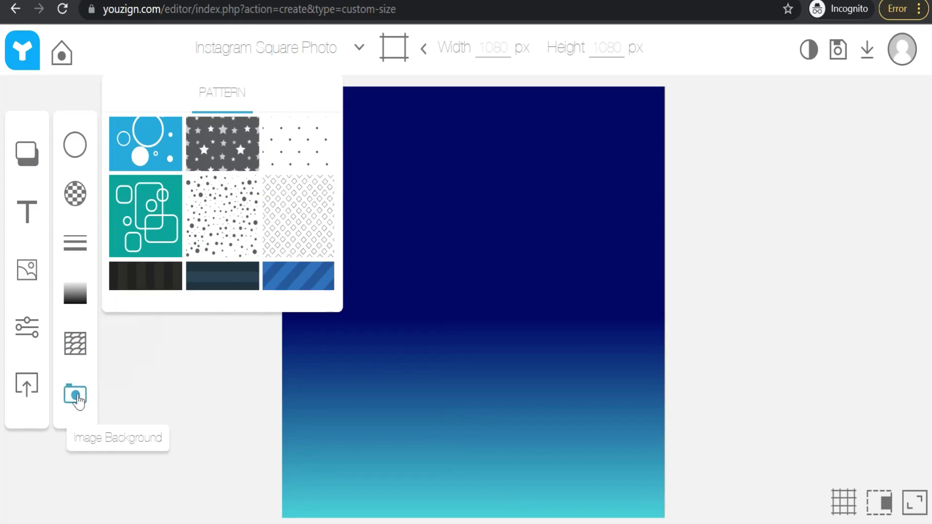
# Add a red border around the canvas with a thickness of 7.
pyautogui.click(79, 252)
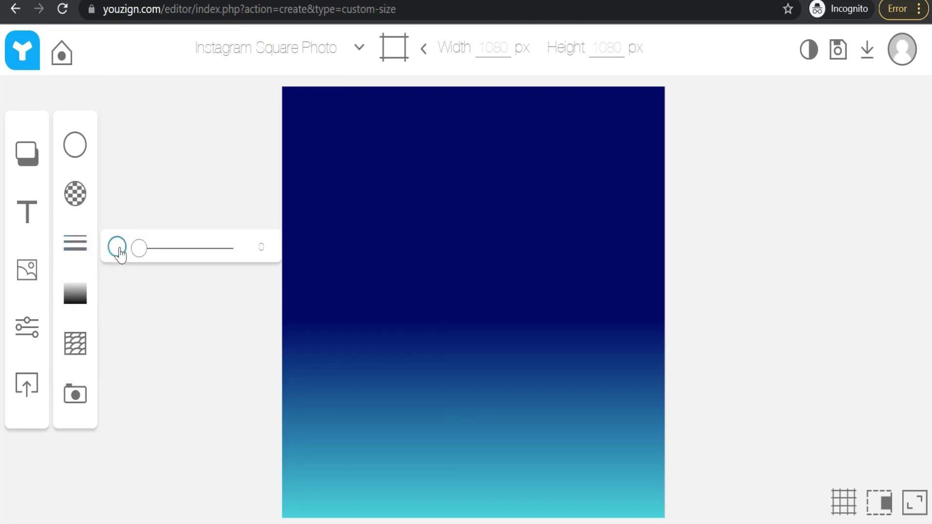
pyautogui.click(118, 249)
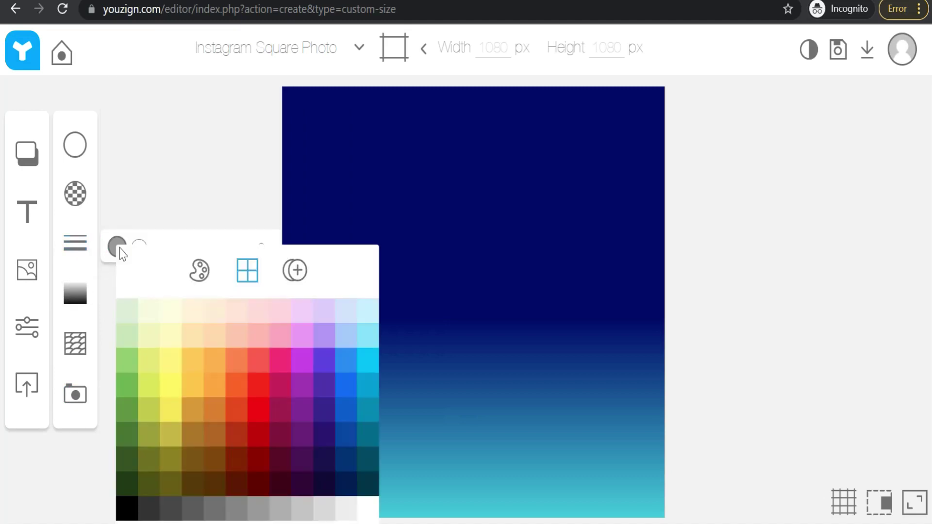
pyautogui.click(266, 391)
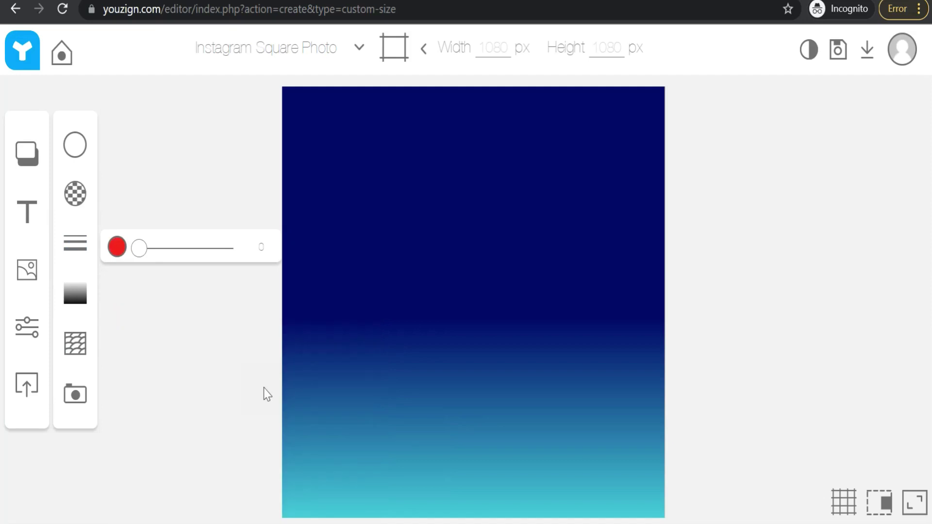
pyautogui.click(143, 253)
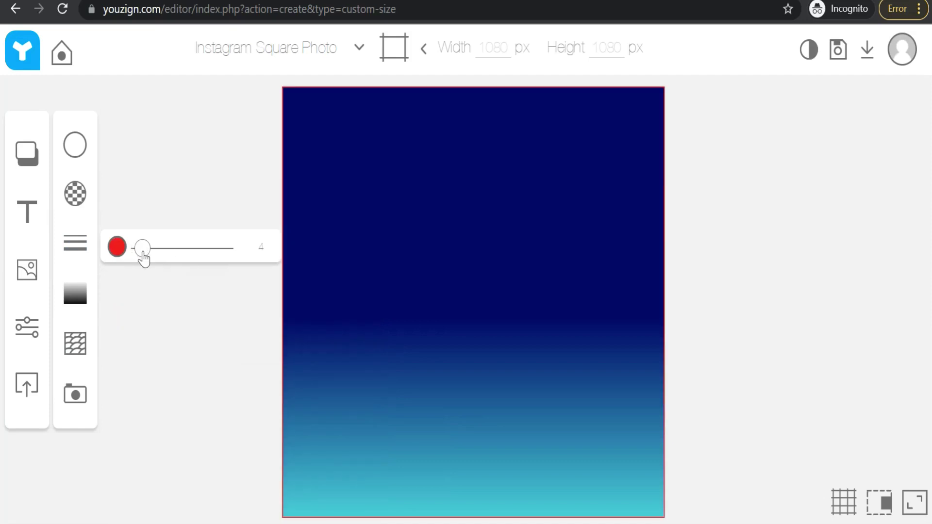
pyautogui.moveTo(143, 259); pyautogui.dragTo(146, 261)
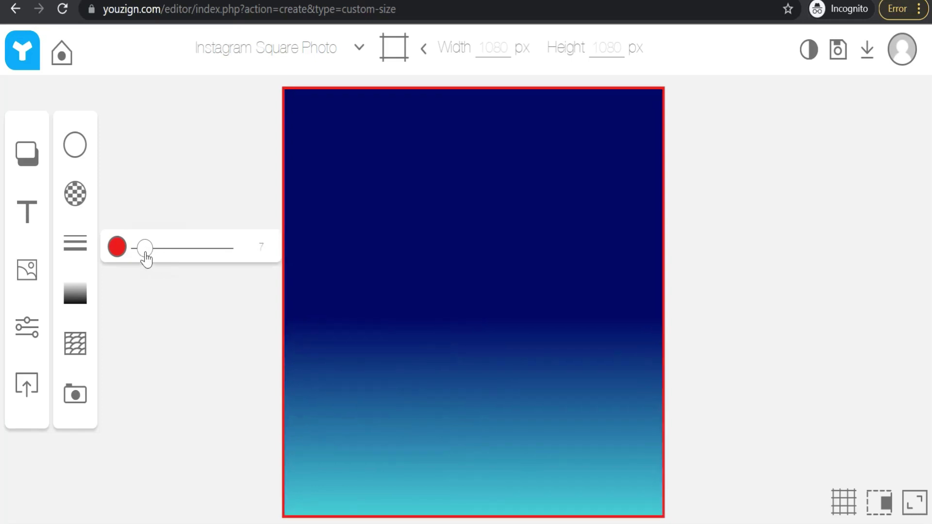
pyautogui.click(164, 311)
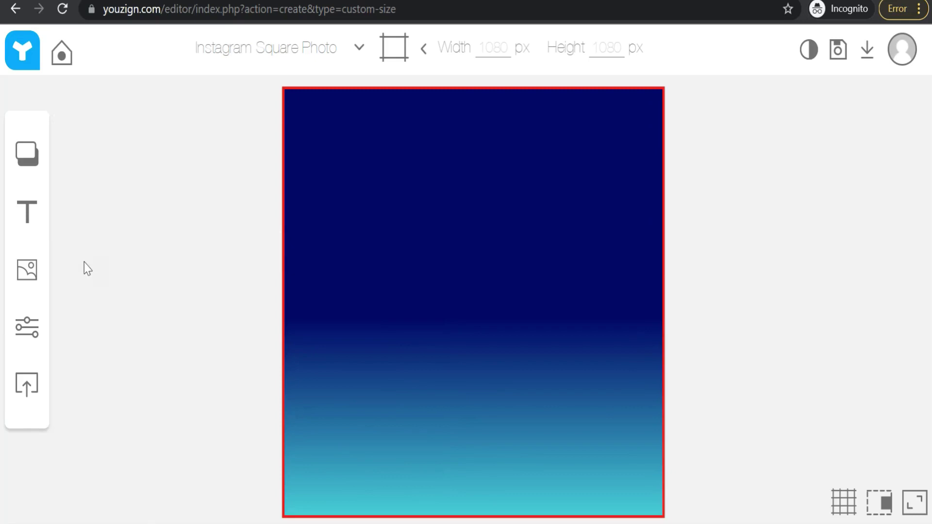
# Add a headline text element with its default wording to the middle of the canvas.
pyautogui.click(29, 221)
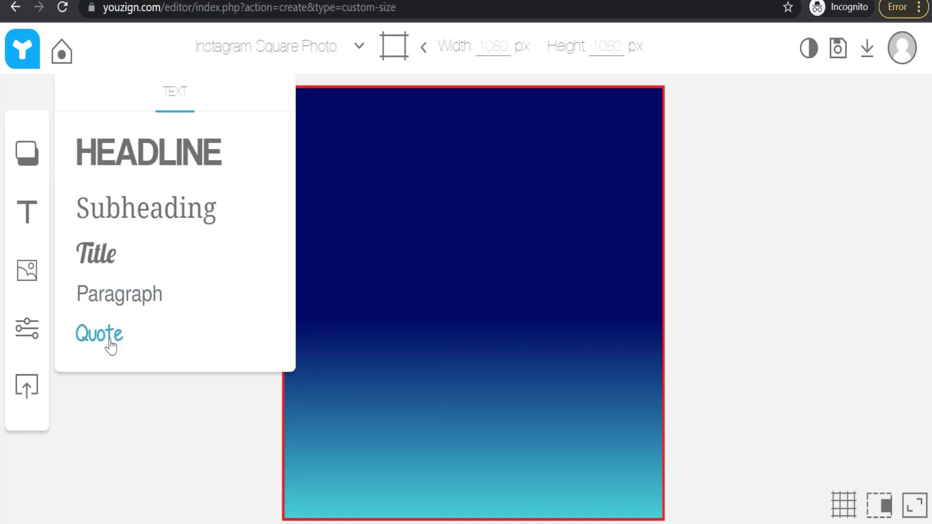
pyautogui.click(157, 159)
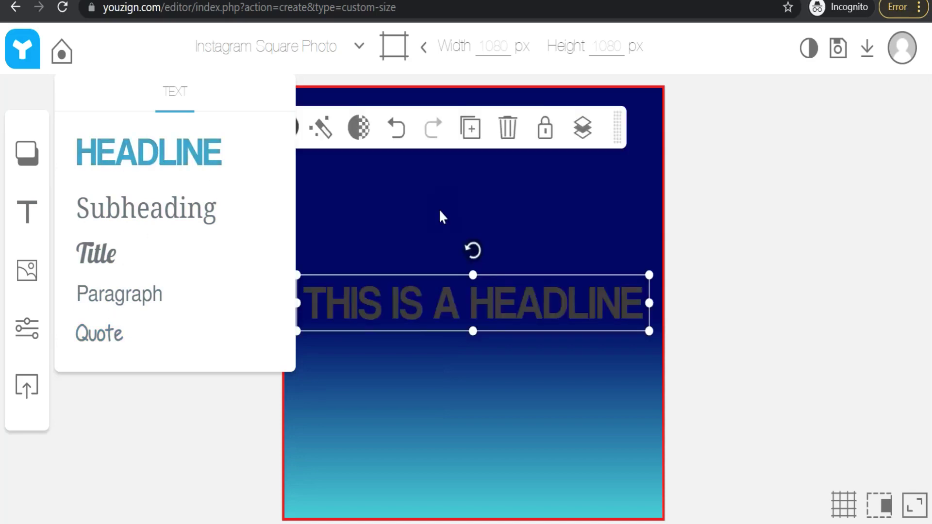
pyautogui.click(439, 376)
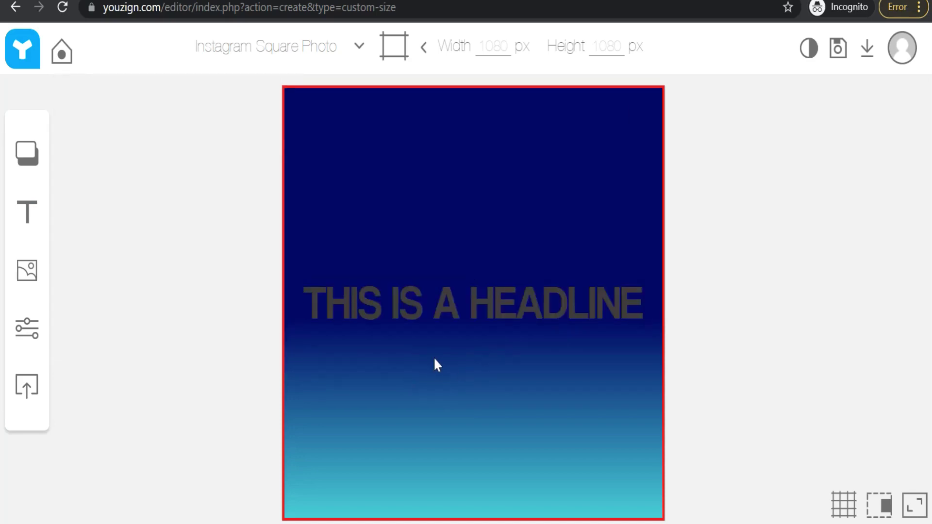
# Change the headline's font to Chewy.
pyautogui.click(429, 315)
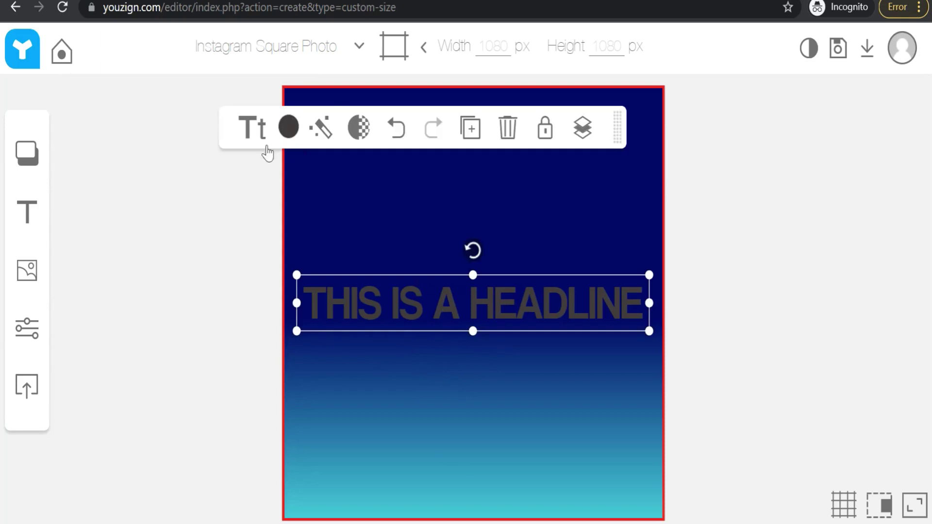
pyautogui.click(250, 130)
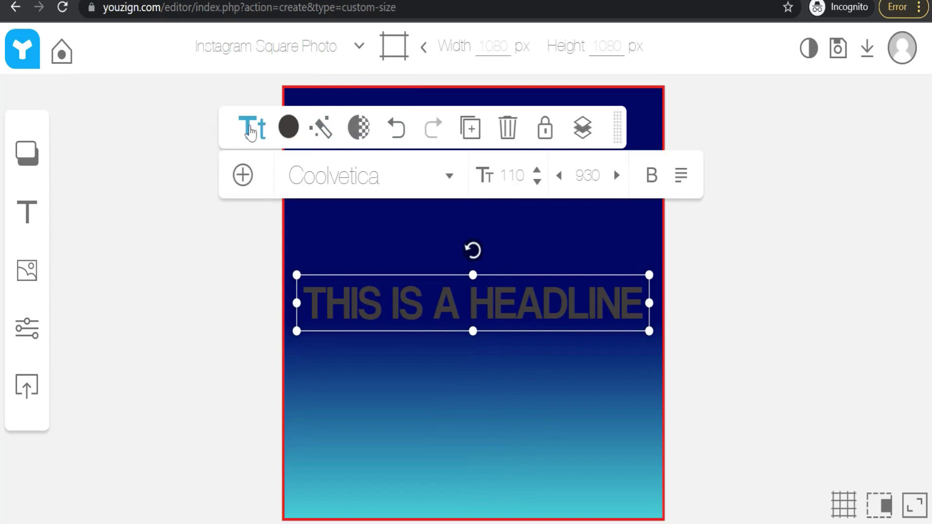
pyautogui.click(243, 177)
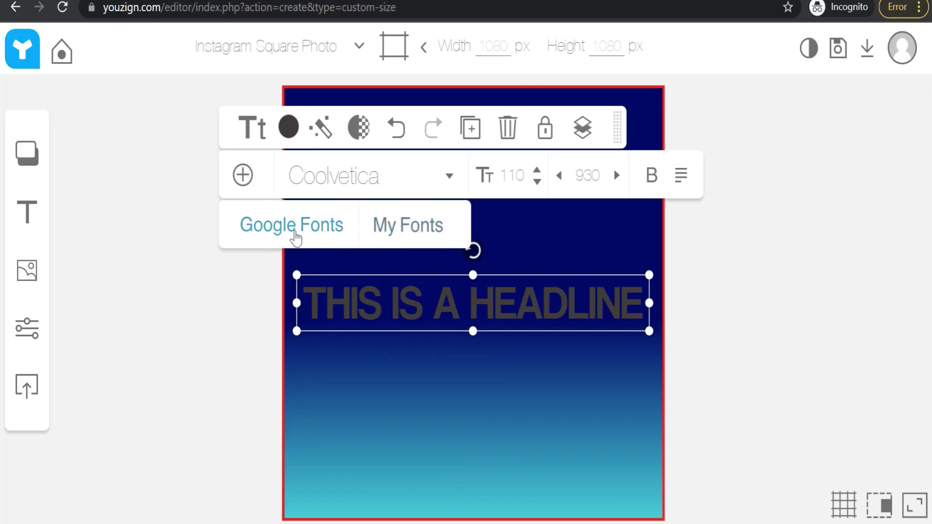
pyautogui.click(448, 184)
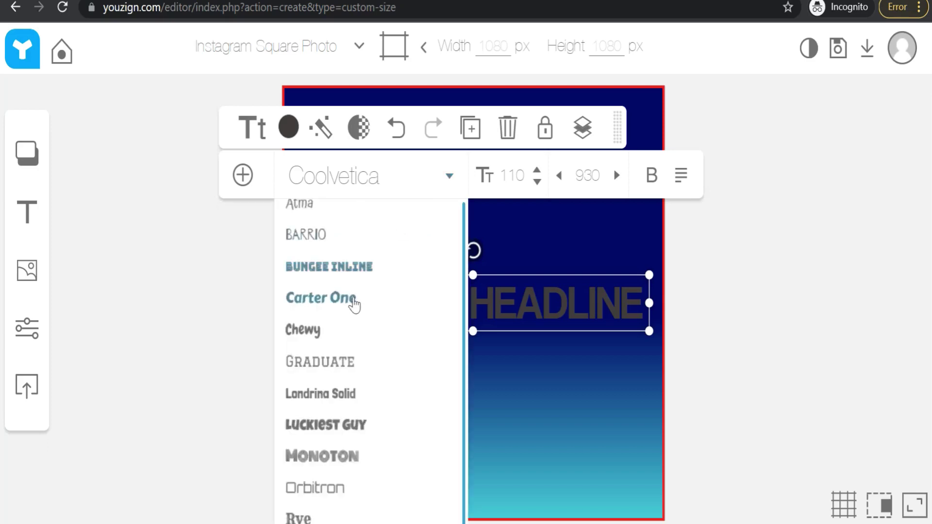
pyautogui.click(314, 330)
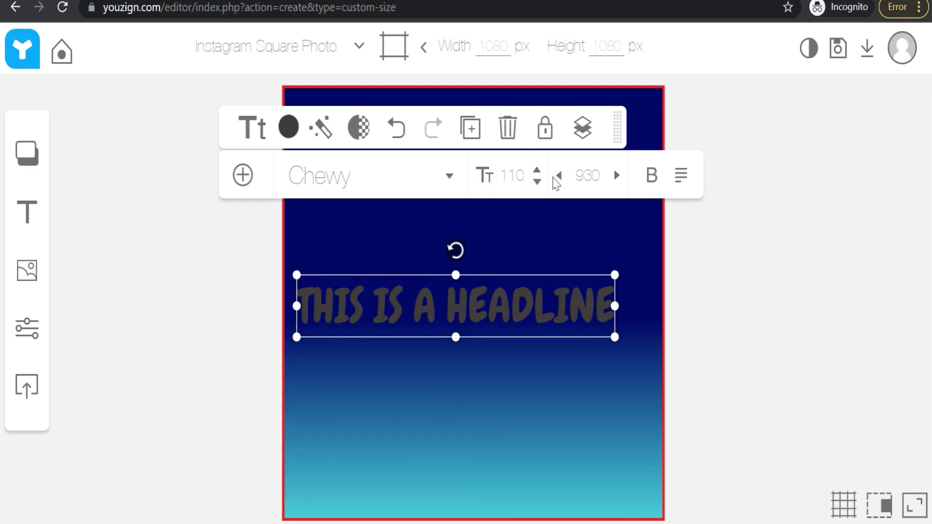
# Left-align the headline text and colour it bright red.
pyautogui.click(653, 181)
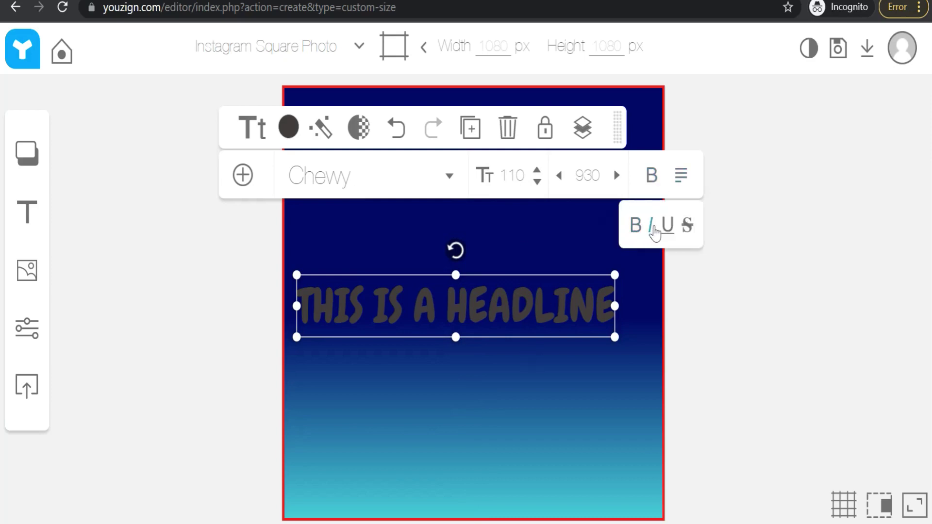
pyautogui.click(680, 178)
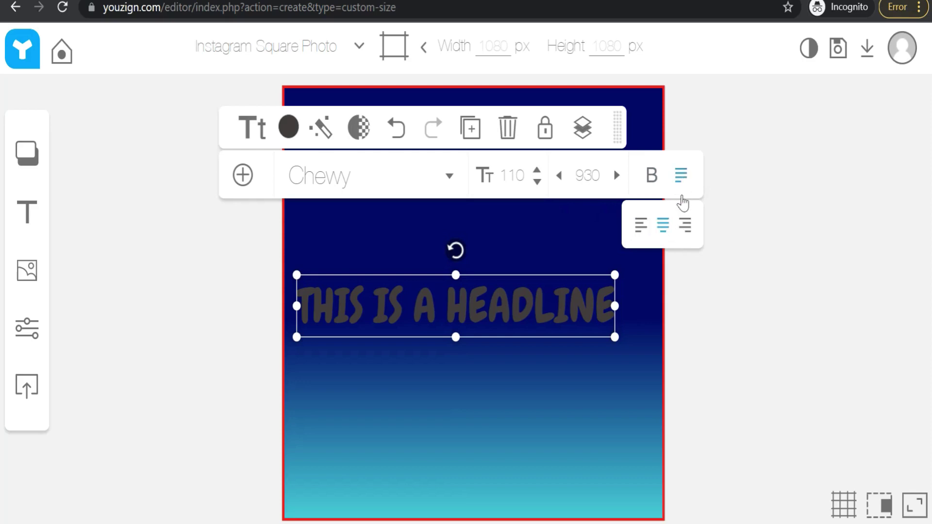
pyautogui.click(640, 228)
pyautogui.click(291, 130)
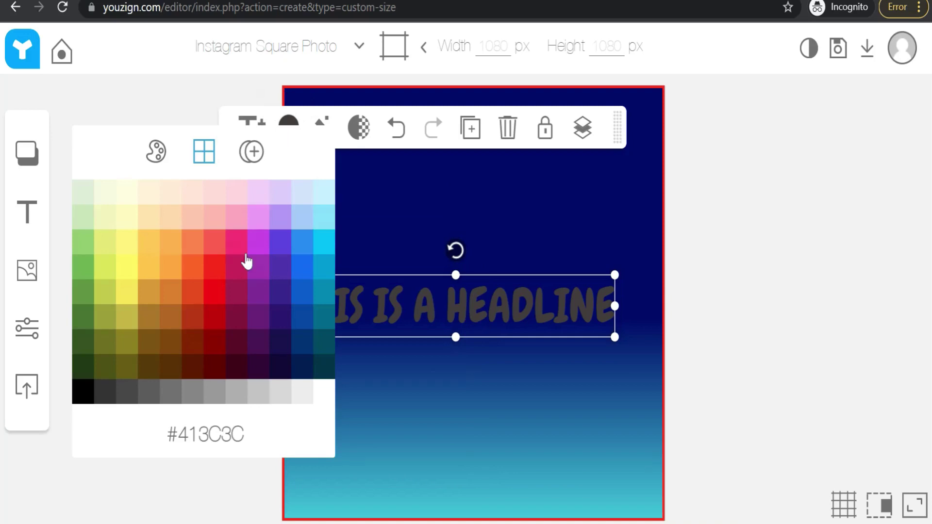
pyautogui.click(219, 298)
# Add a white border with a thickness of 6 to the headline text.
pyautogui.click(319, 134)
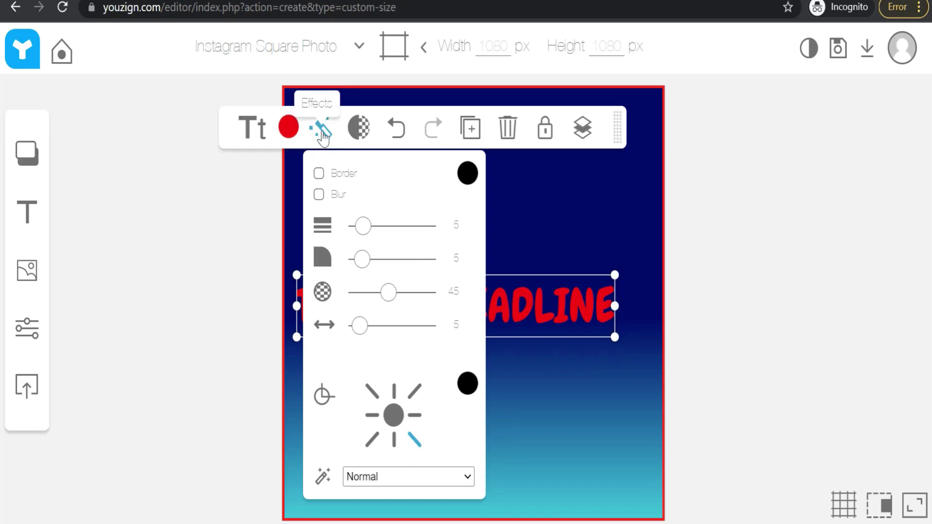
pyautogui.click(319, 174)
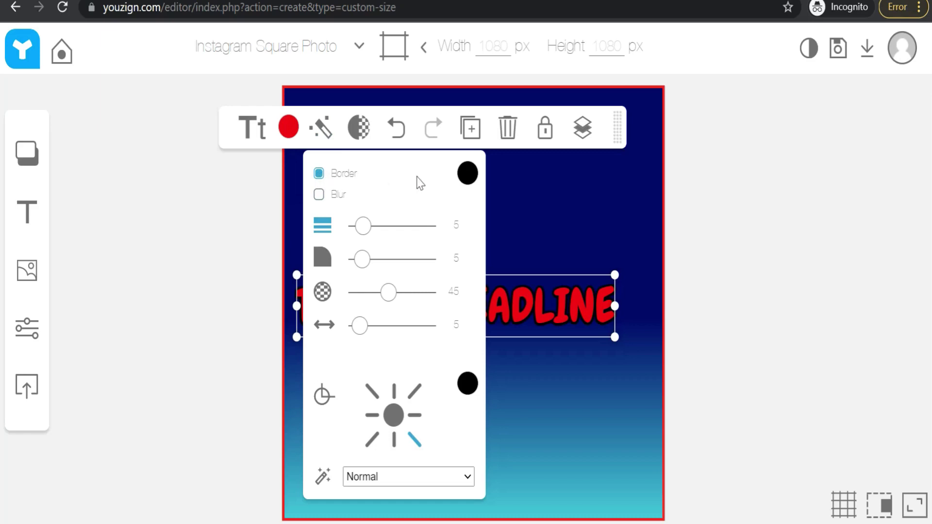
pyautogui.click(467, 173)
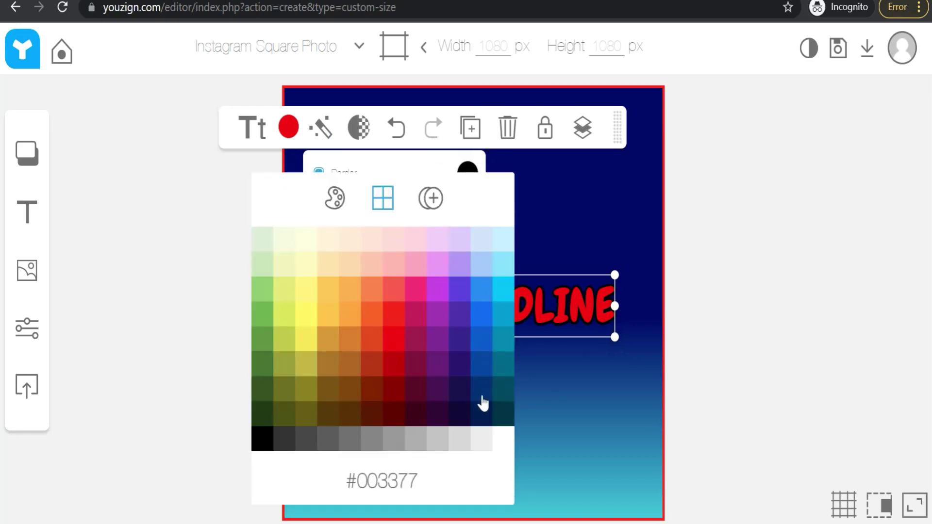
pyautogui.click(503, 442)
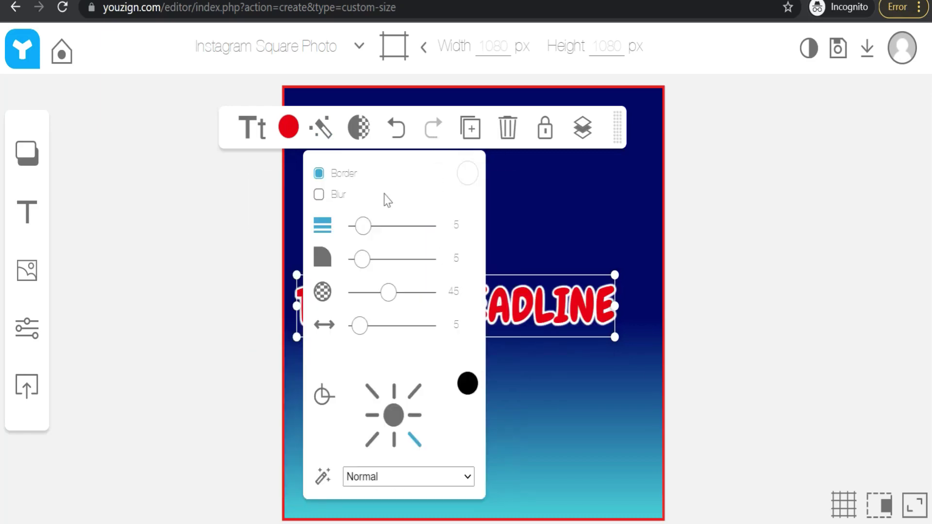
pyautogui.moveTo(363, 225)
pyautogui.mouseDown()
pyautogui.moveTo(374, 233)
pyautogui.moveTo(366, 234)
pyautogui.mouseUp()
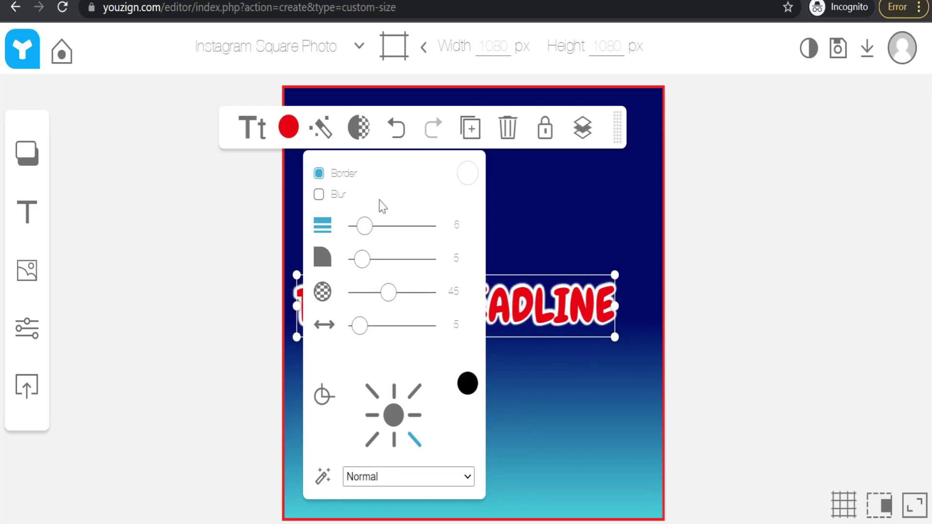
# Duplicate the headline and place the copy above the original, shifted slightly to its right.
pyautogui.click(358, 127)
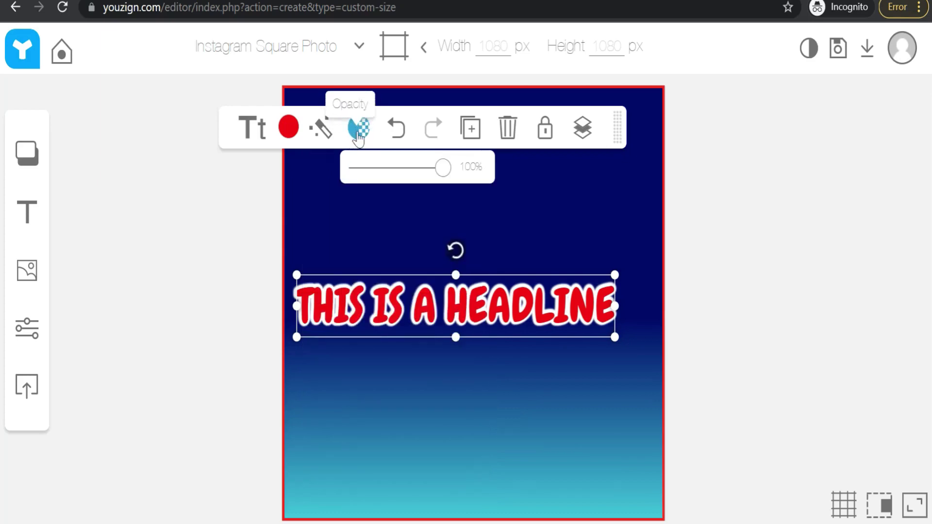
pyautogui.click(471, 135)
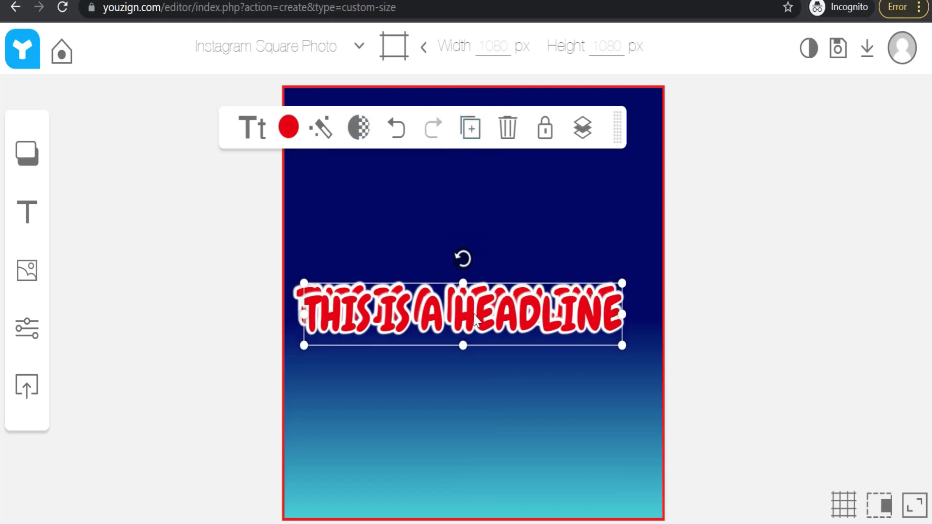
pyautogui.moveTo(475, 321); pyautogui.dragTo(467, 239)
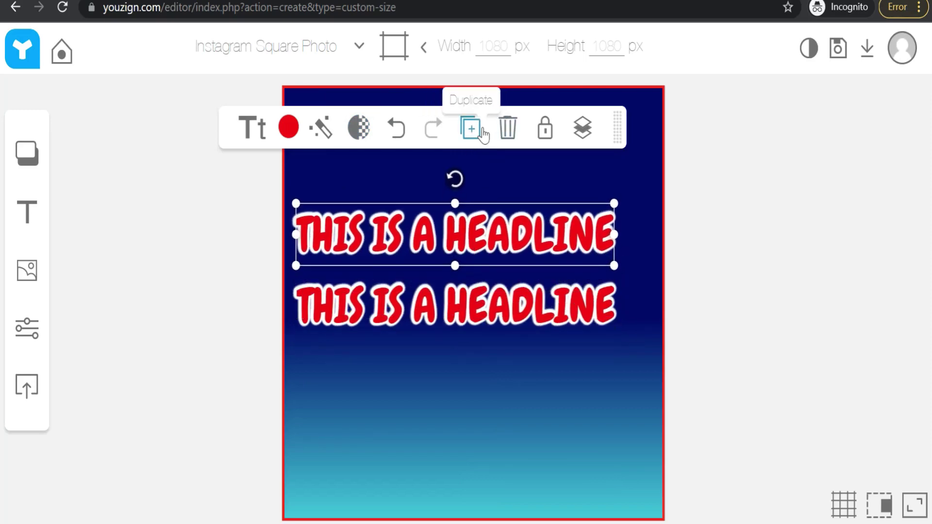
pyautogui.click(583, 129)
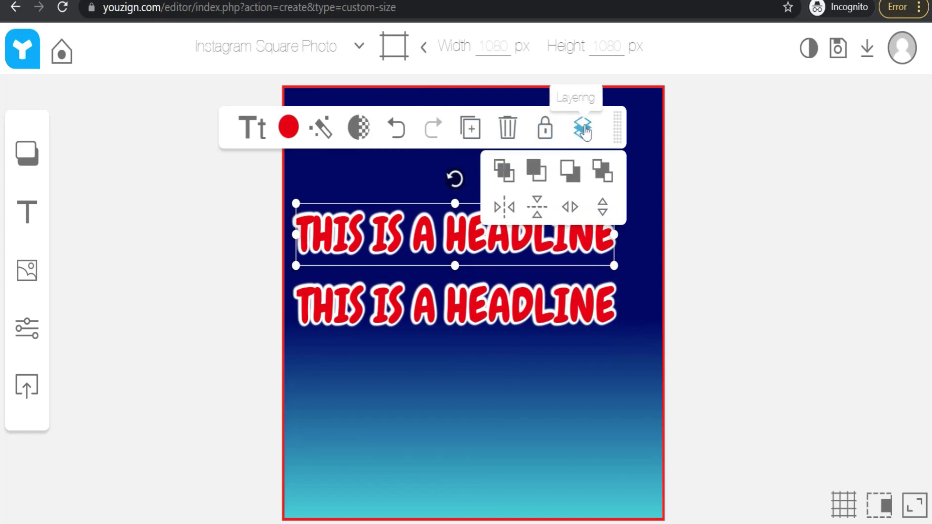
pyautogui.click(420, 186)
pyautogui.click(454, 246)
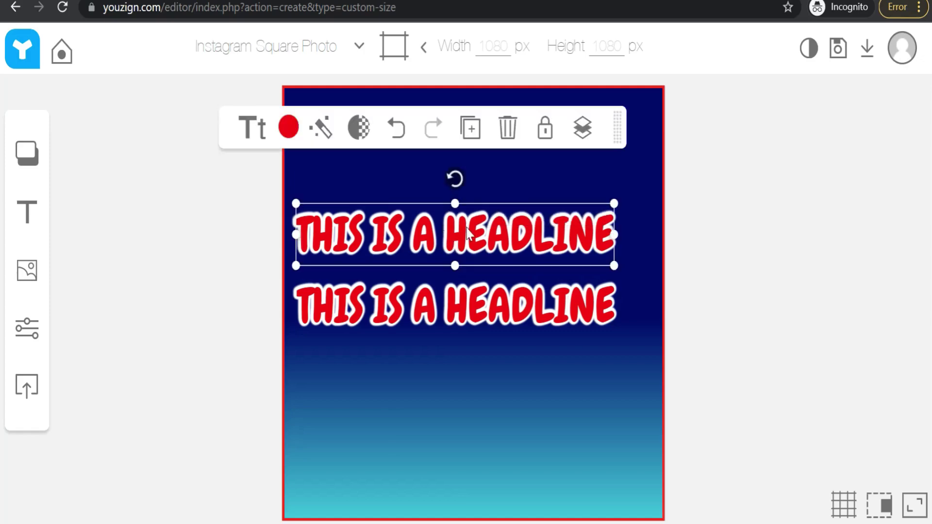
pyautogui.moveTo(468, 233); pyautogui.dragTo(473, 233)
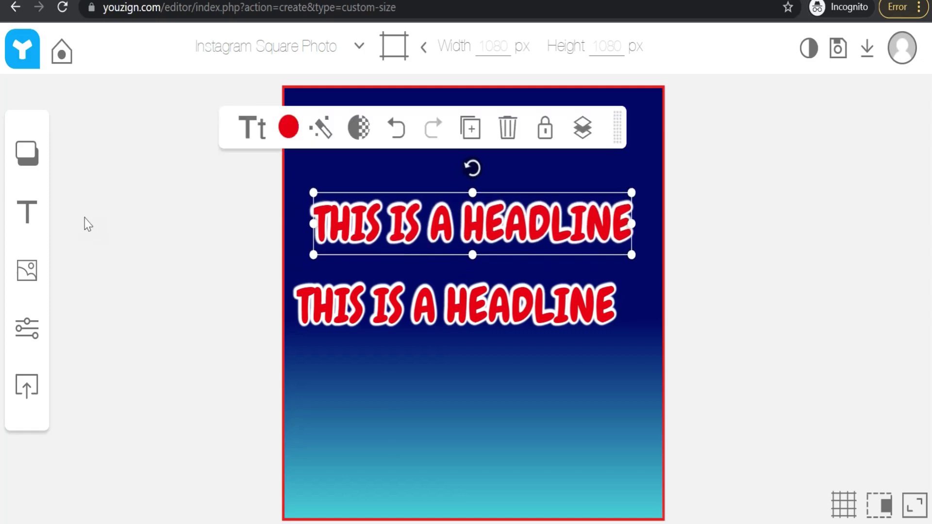
# Add the thick black curved arrow from the Arrows vector category to the canvas and select it.
pyautogui.click(27, 277)
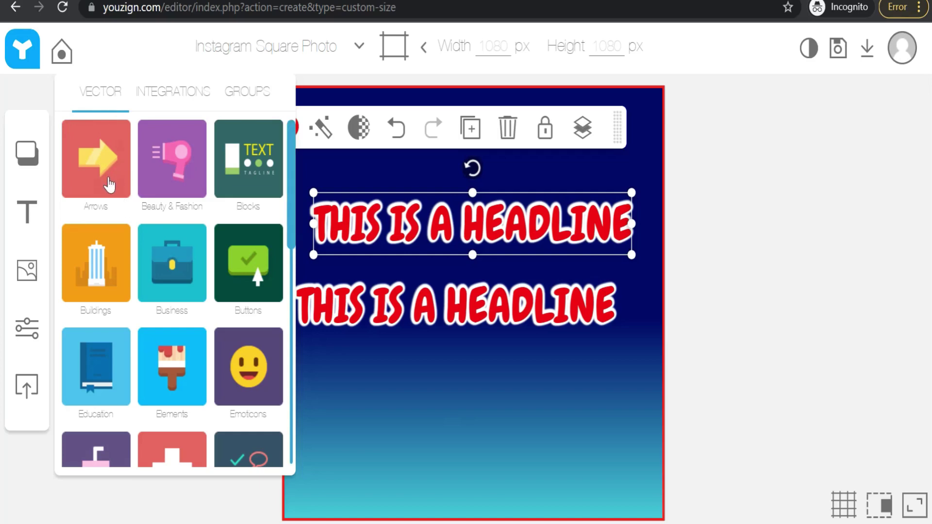
pyautogui.scroll(-5, 122, 233)
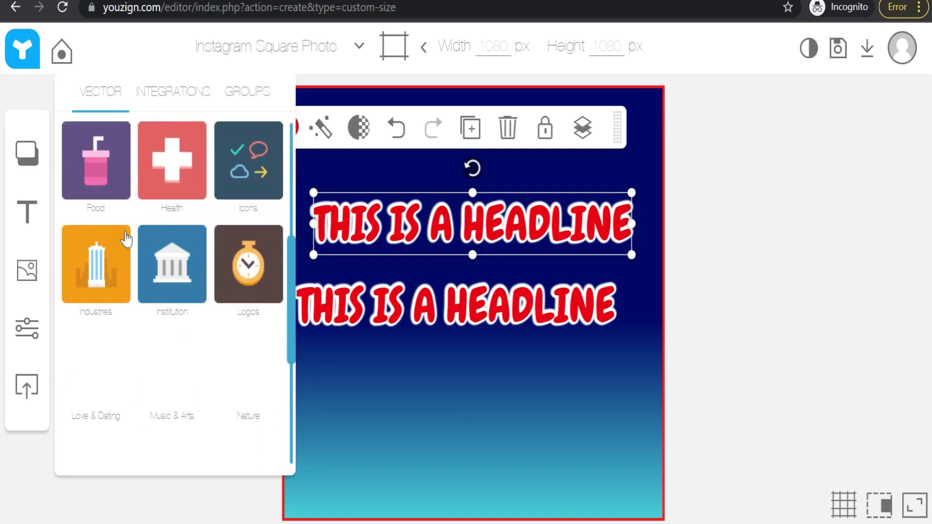
pyautogui.scroll(5, 126, 238)
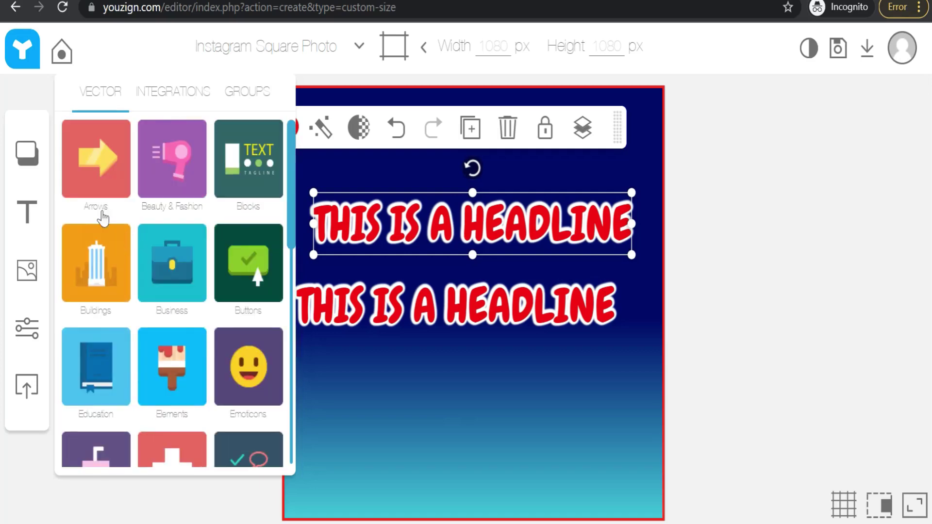
pyautogui.click(96, 175)
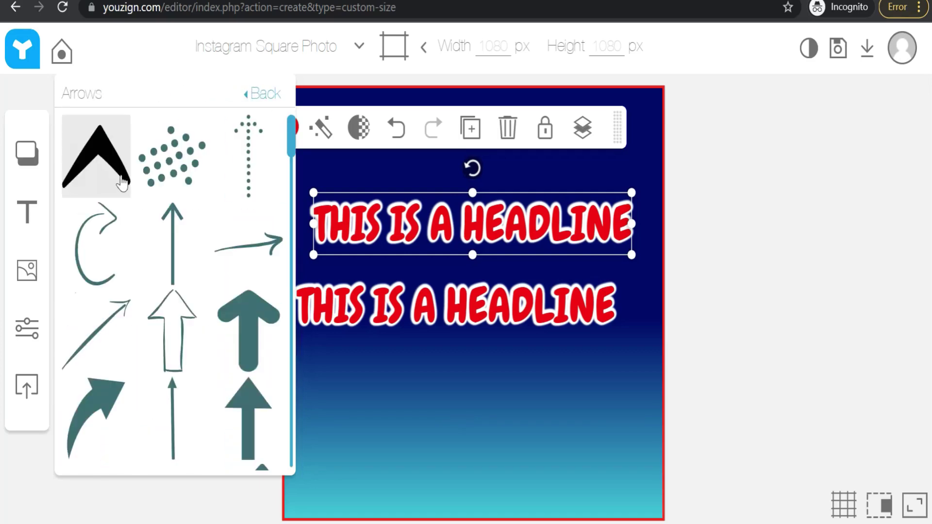
pyautogui.scroll(-15, 168, 238)
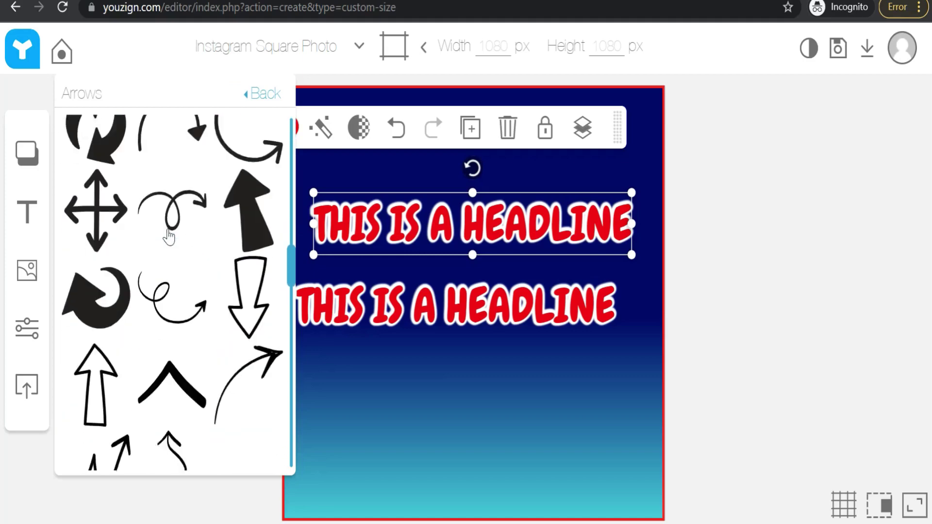
pyautogui.scroll(-5, 168, 238)
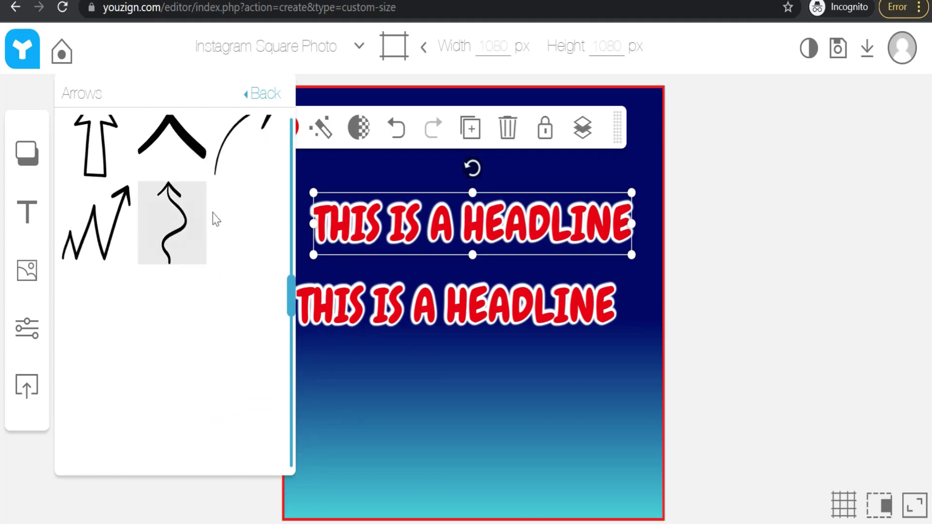
pyautogui.scroll(3, 91, 235)
pyautogui.click(102, 236)
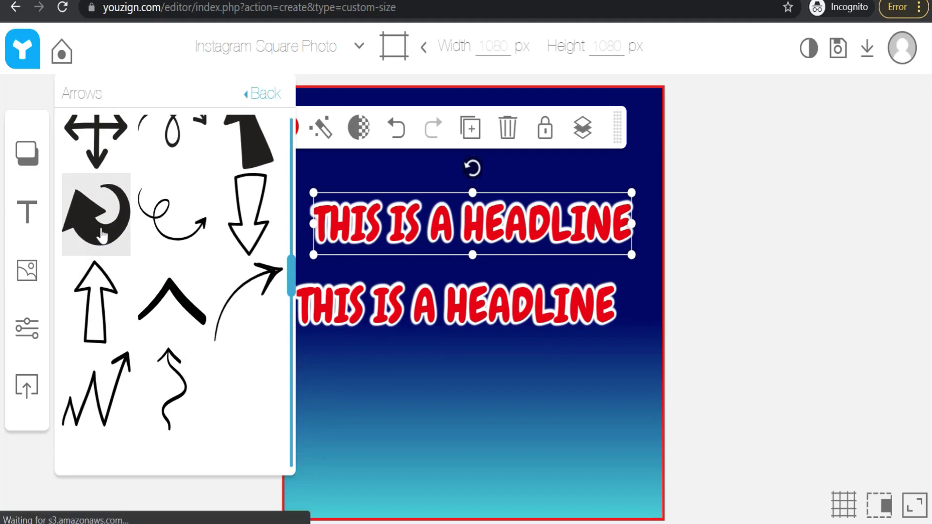
pyautogui.click(476, 393)
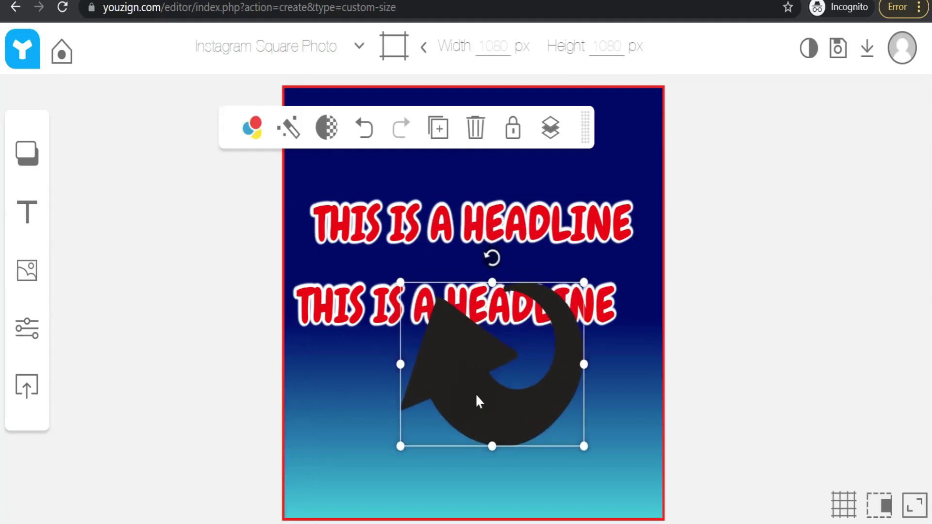
# Recolour the curved arrow to the lightest grey in the swatch palette.
pyautogui.click(254, 130)
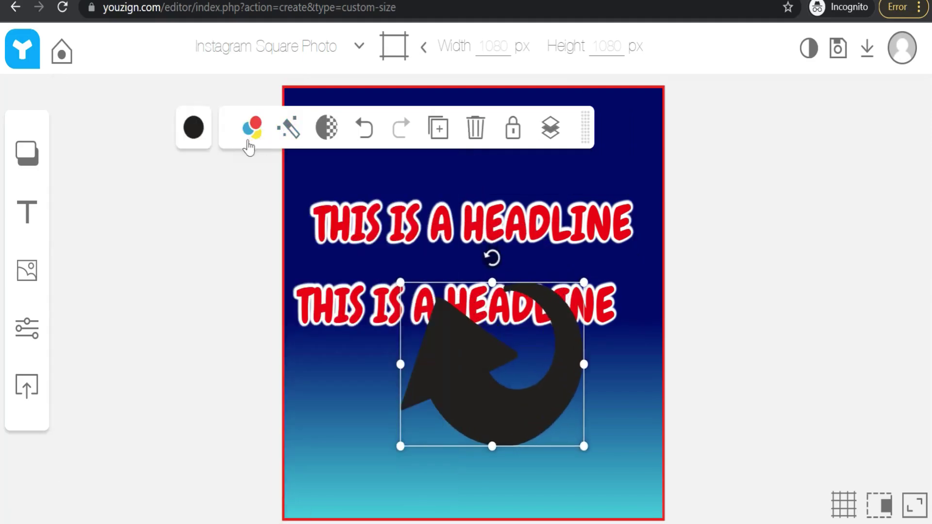
pyautogui.click(194, 128)
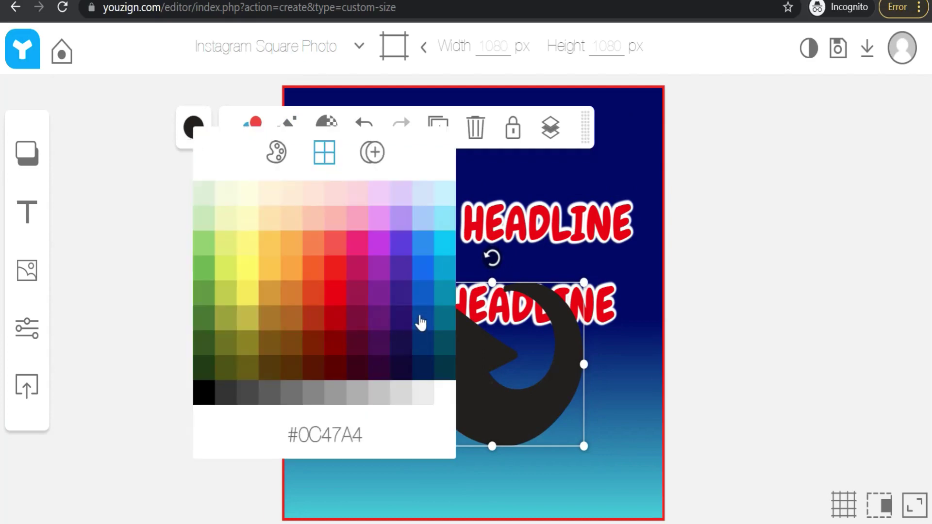
pyautogui.click(426, 401)
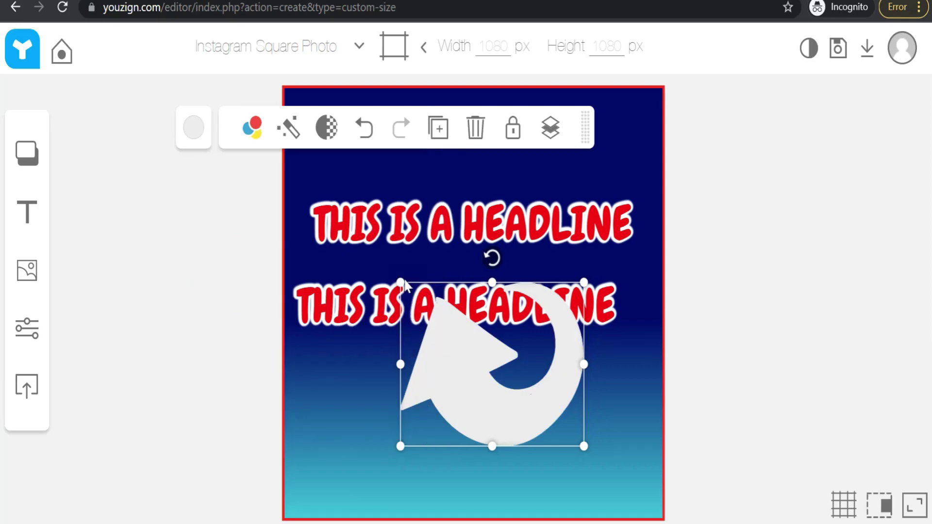
# Shrink the curved arrow to less than half its size and move it below the two headlines.
pyautogui.moveTo(401, 286); pyautogui.dragTo(453, 332)
pyautogui.moveTo(464, 383); pyautogui.dragTo(393, 408)
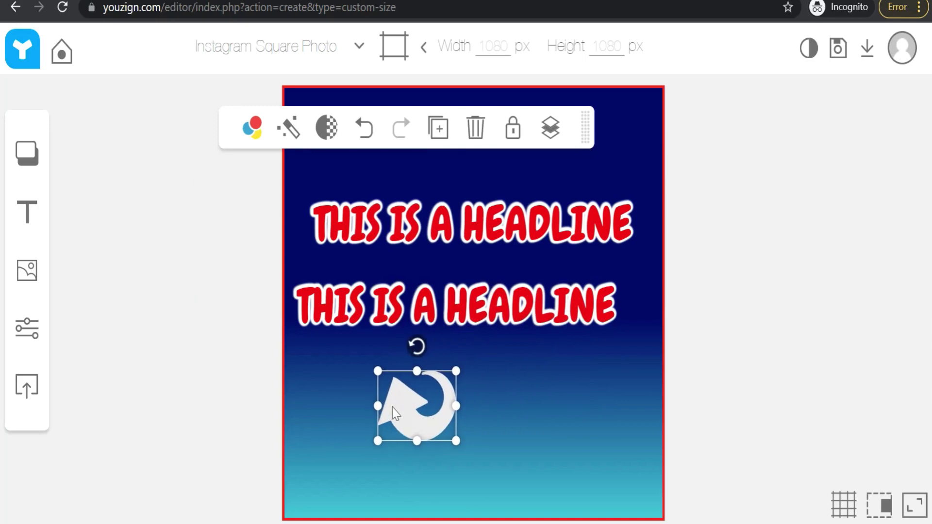
pyautogui.click(276, 138)
pyautogui.click(275, 139)
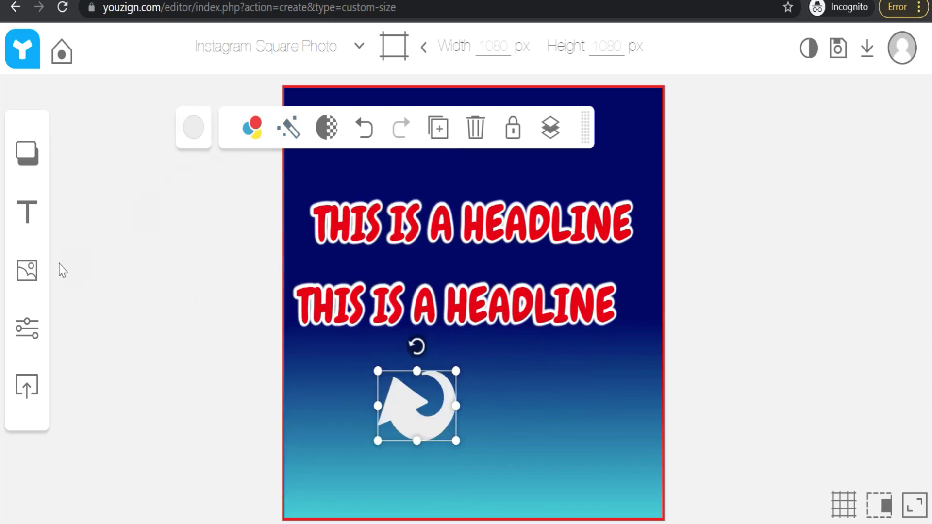
# Add the smiling face with sunglasses from the Emoticons vector category to the canvas.
pyautogui.click(22, 275)
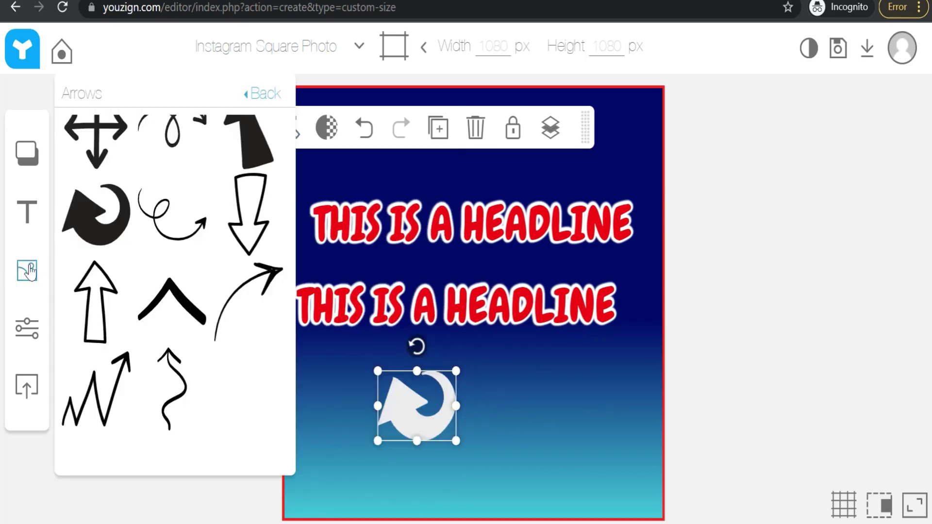
pyautogui.scroll(3, 168, 157)
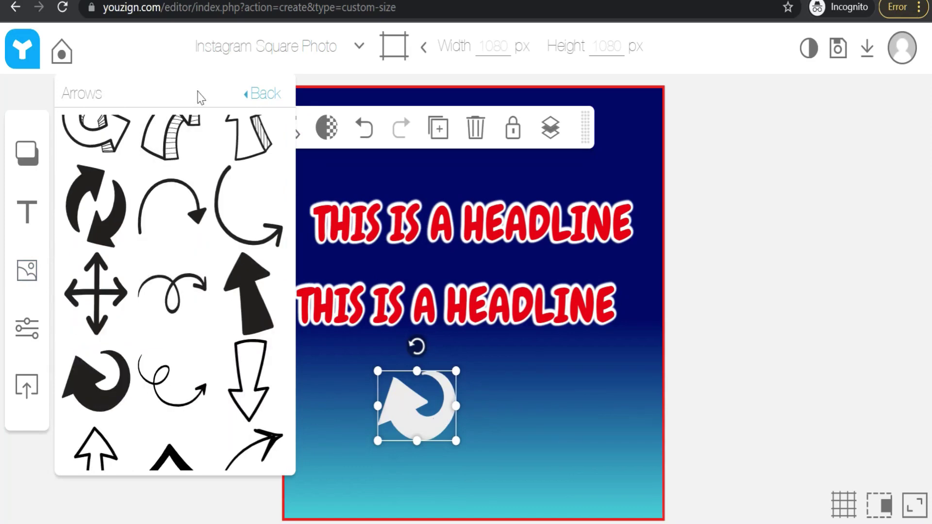
pyautogui.click(262, 94)
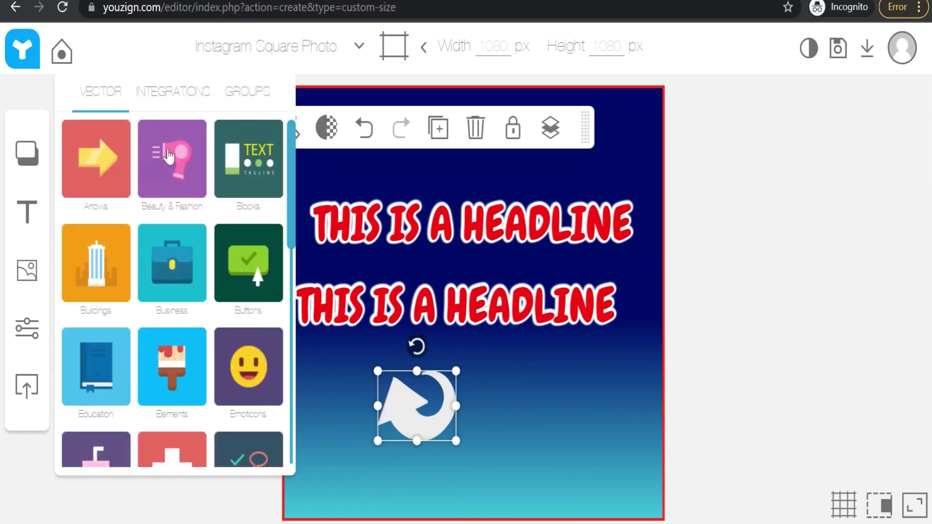
pyautogui.scroll(-2, 156, 199)
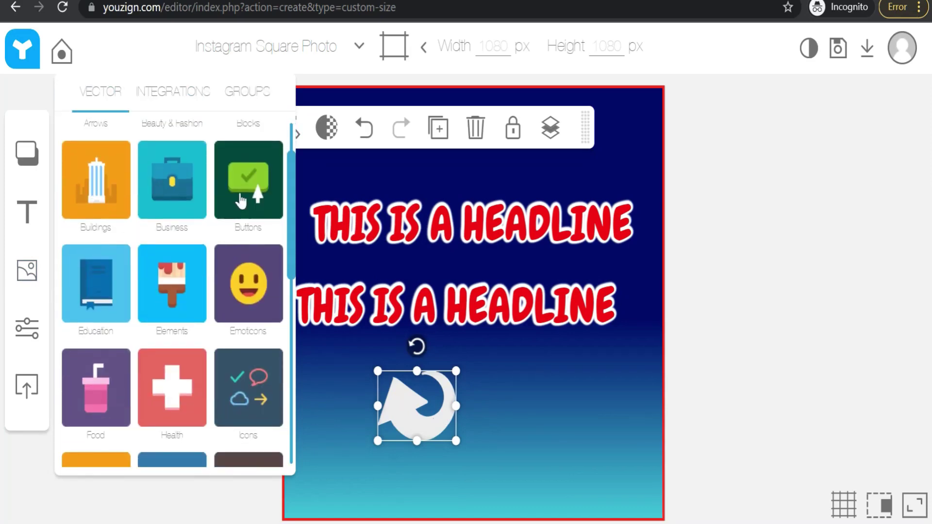
pyautogui.click(246, 294)
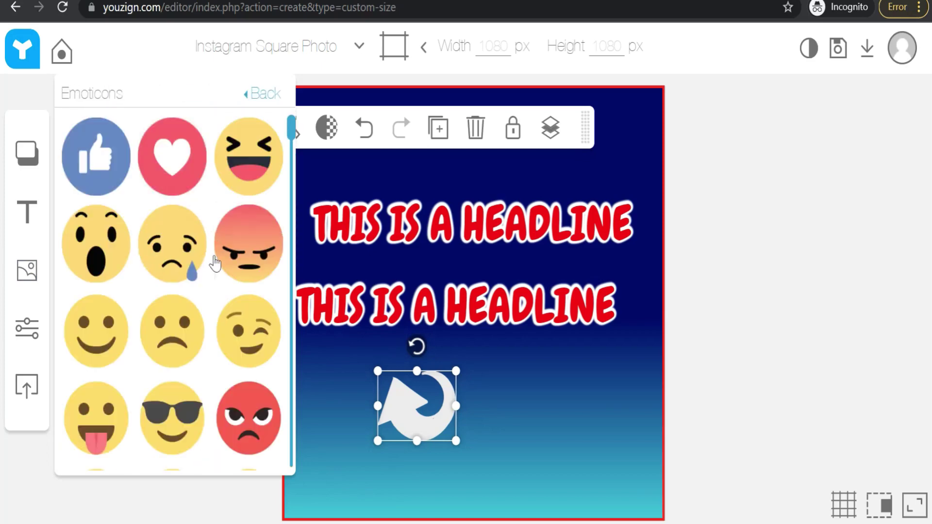
pyautogui.scroll(-3, 221, 284)
pyautogui.click(175, 277)
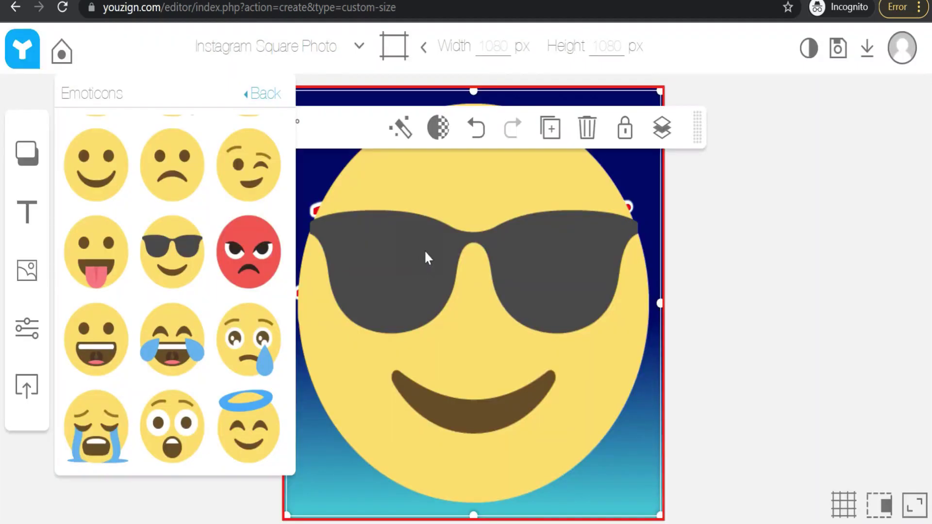
# Shrink the sunglasses emoticon to about a quarter of its size and place it to the right of the curved arrow.
pyautogui.click(502, 281)
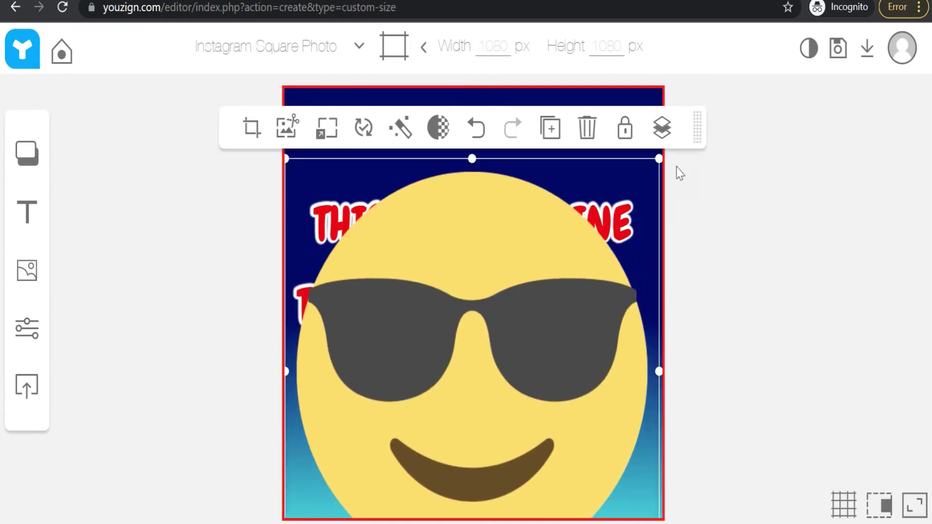
pyautogui.moveTo(659, 159); pyautogui.dragTo(516, 322)
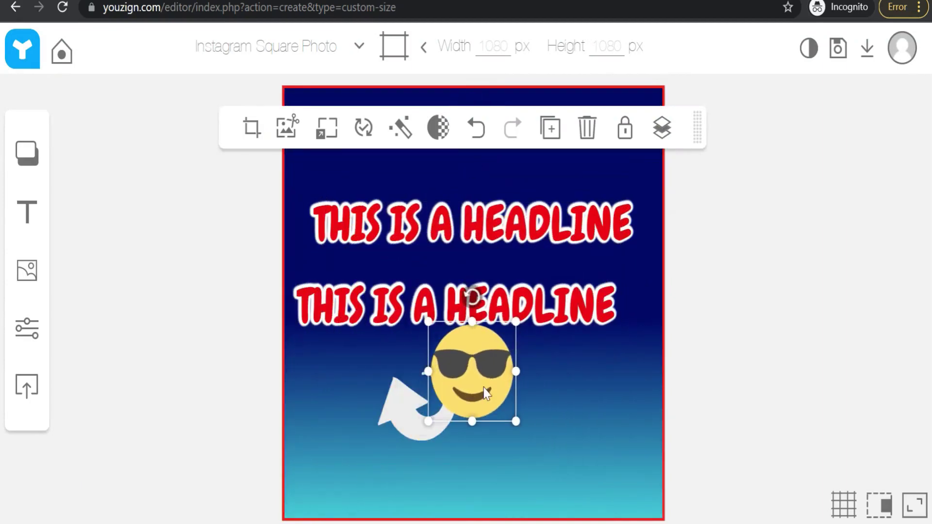
pyautogui.moveTo(486, 393); pyautogui.dragTo(545, 398)
# Add the red pencil-icon button from the Buttons vector category and place it below the sunglasses emoticon.
pyautogui.click(27, 281)
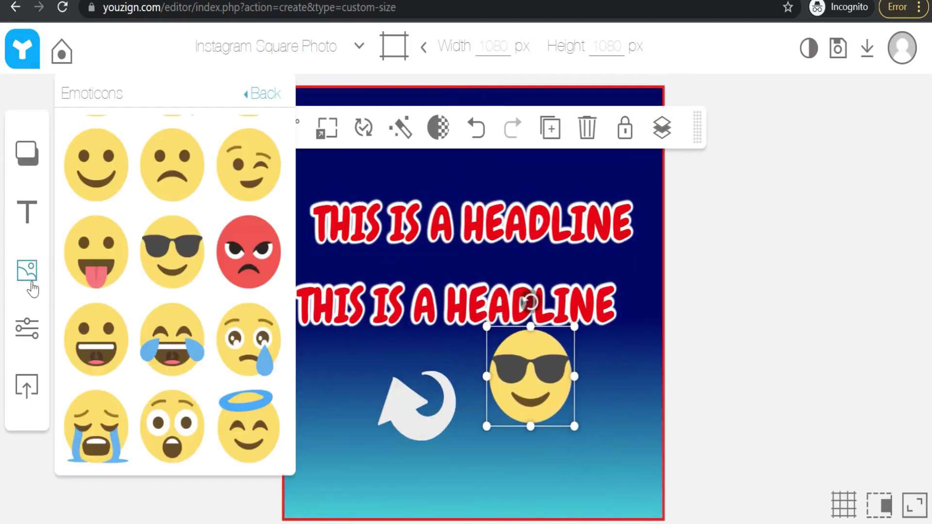
pyautogui.click(250, 95)
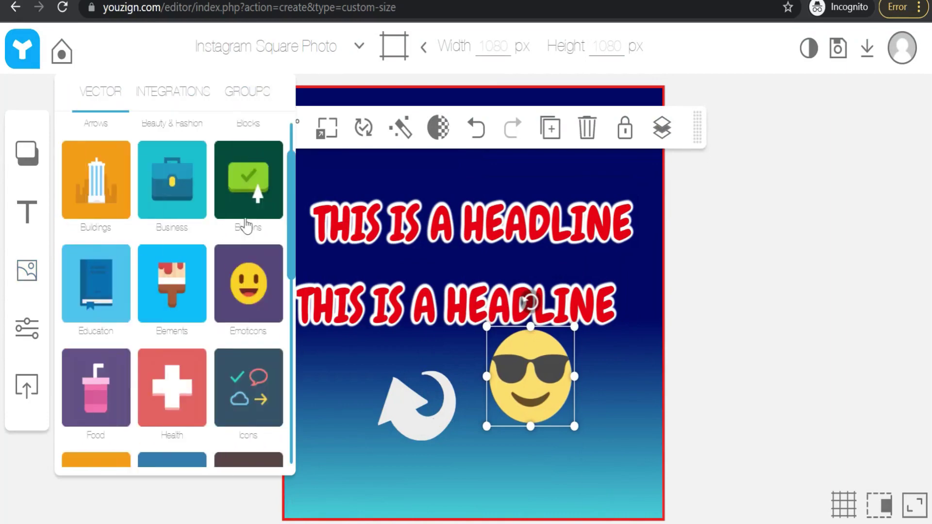
pyautogui.scroll(-3, 154, 386)
pyautogui.scroll(5, 156, 382)
pyautogui.click(248, 277)
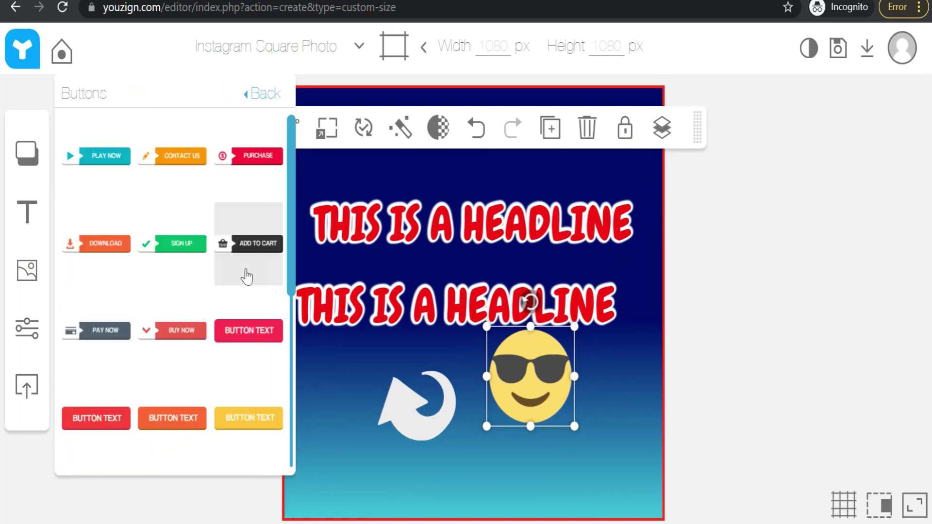
pyautogui.scroll(-6, 153, 262)
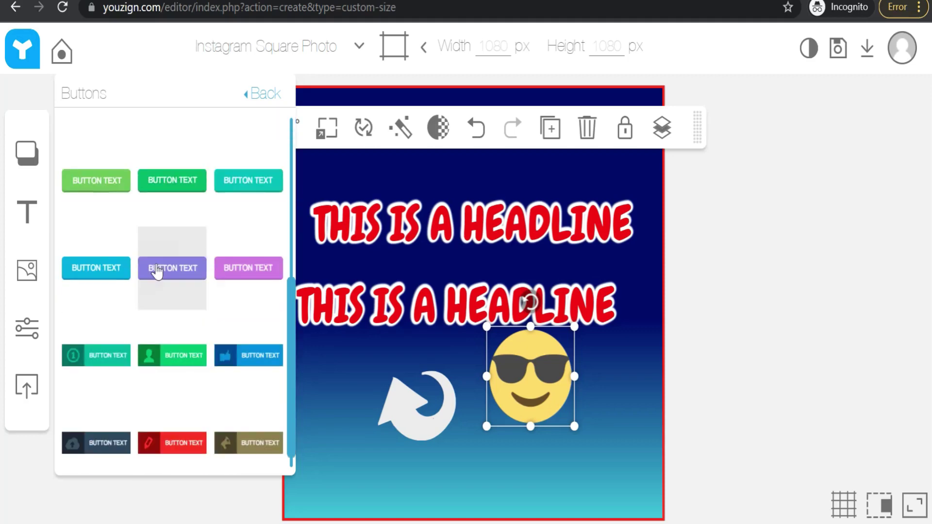
pyautogui.click(166, 440)
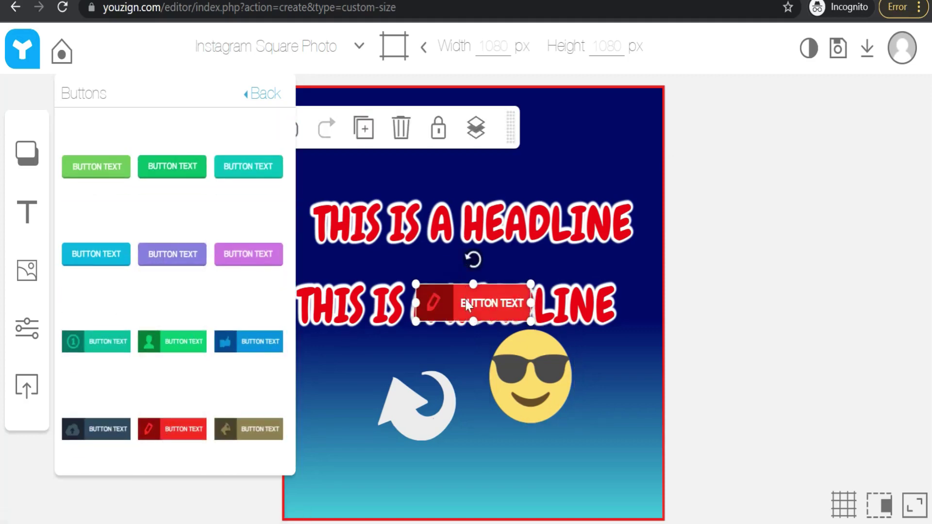
pyautogui.moveTo(501, 307); pyautogui.dragTo(534, 476)
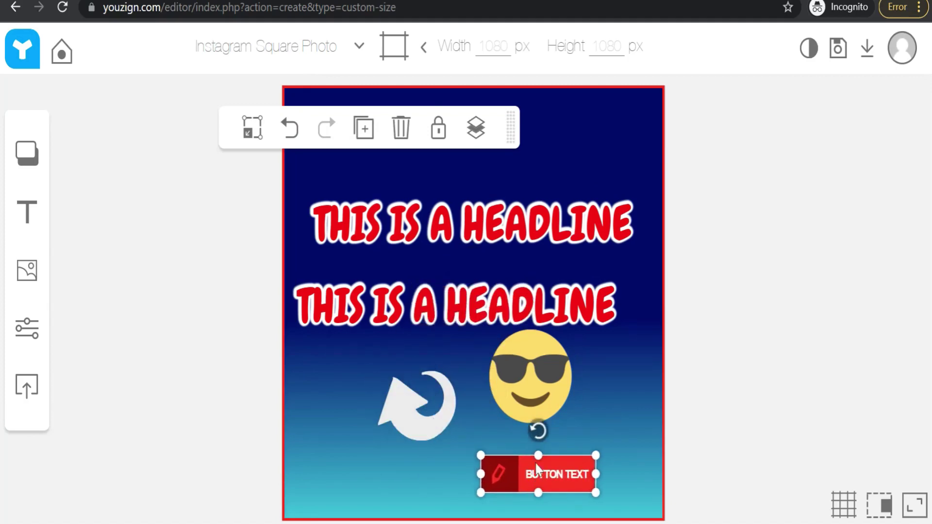
# Replace the red button's label with "ybgby".
pyautogui.doubleClick(552, 474)
pyautogui.write('y')
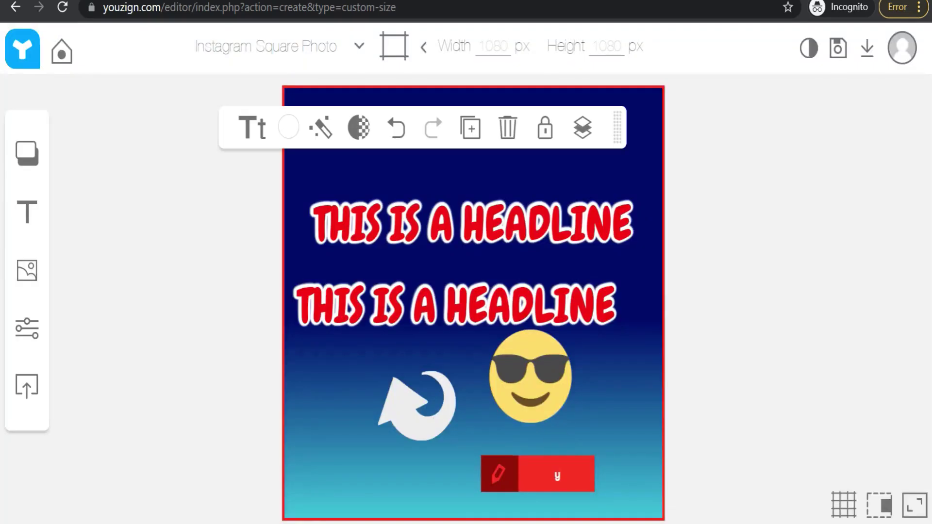
pyautogui.write('bgby')
pyautogui.press('Escape')
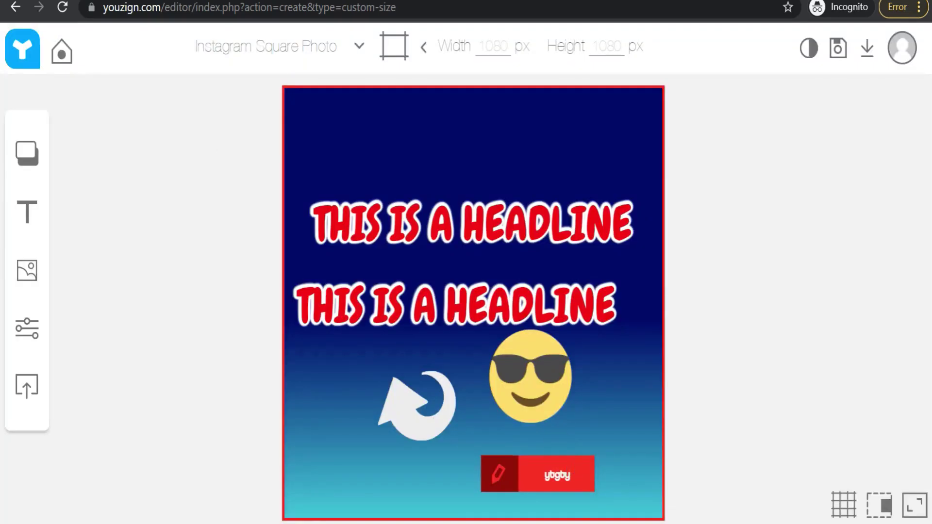
# Recolour the button's text area to a bright yellow from the swatch palette.
pyautogui.click(583, 466)
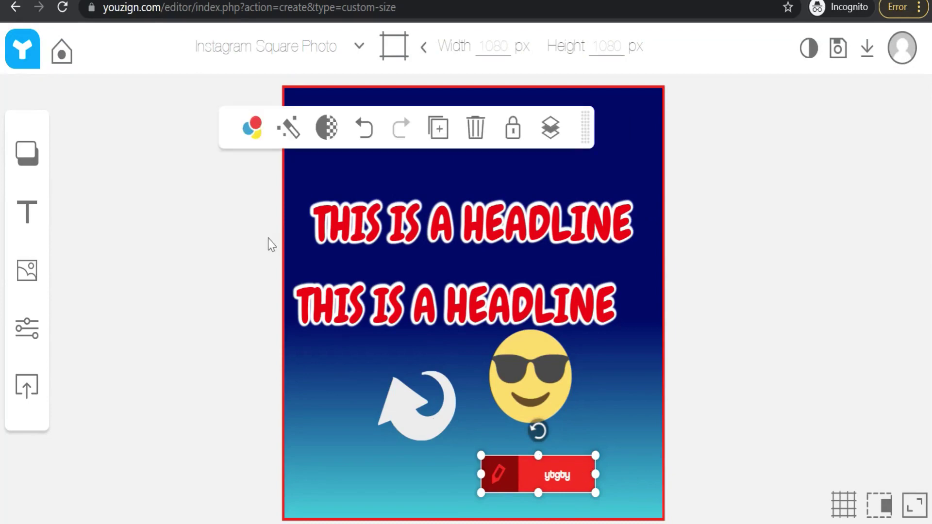
pyautogui.click(238, 128)
pyautogui.click(193, 127)
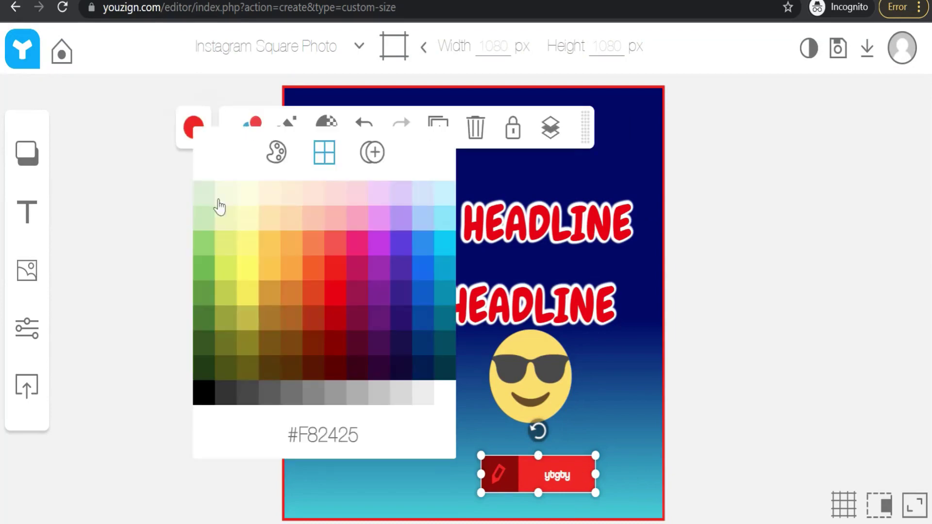
pyautogui.click(248, 279)
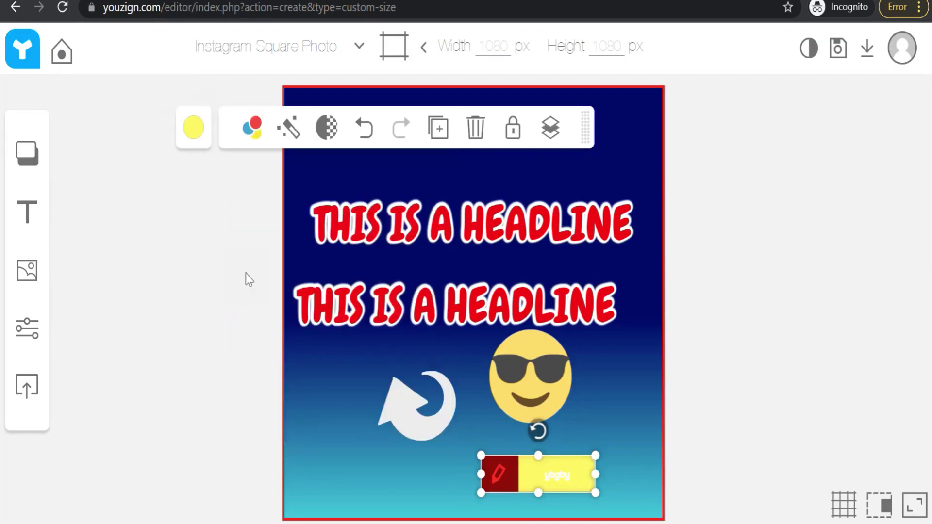
# Recolour the button's "ybgby" label to a dark blue swatch and deselect it.
pyautogui.click(563, 479)
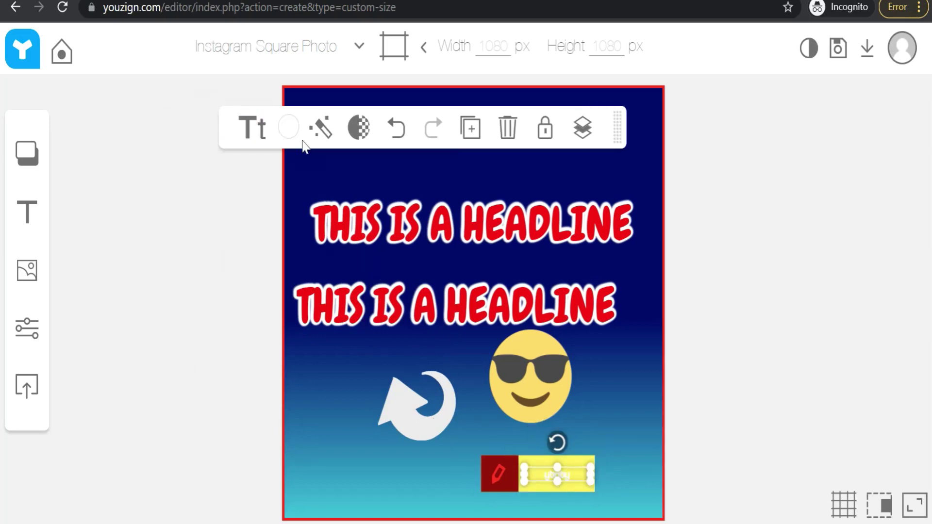
pyautogui.click(290, 128)
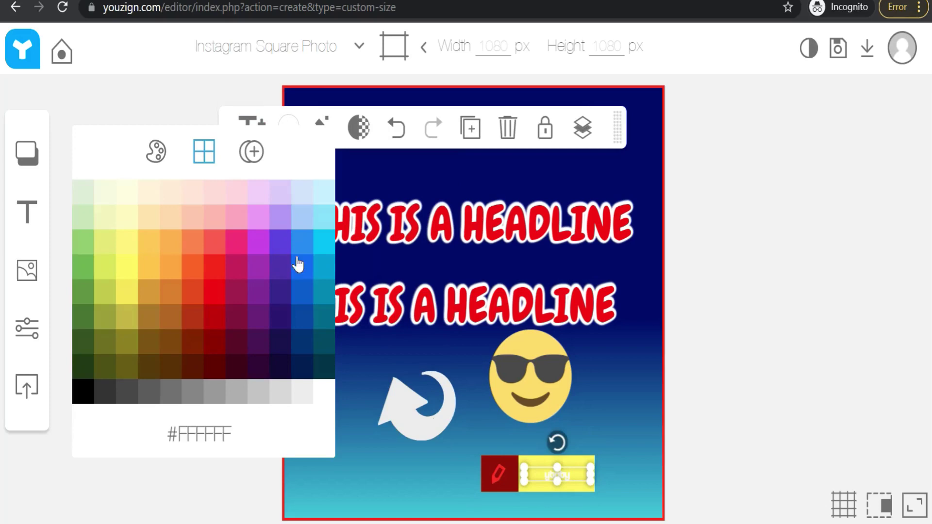
pyautogui.click(296, 321)
pyautogui.click(607, 439)
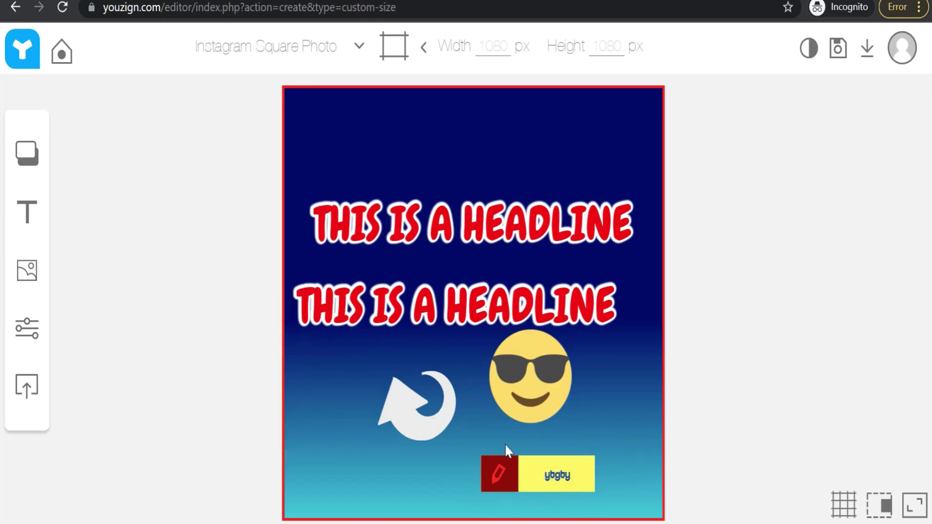
# Search the Pixabay image integration for "yoga".
pyautogui.click(24, 272)
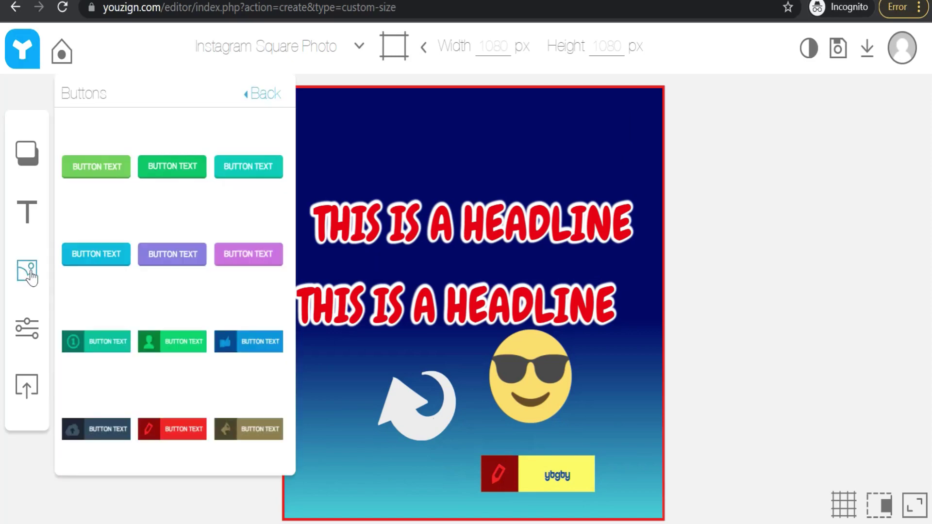
pyautogui.scroll(5, 171, 177)
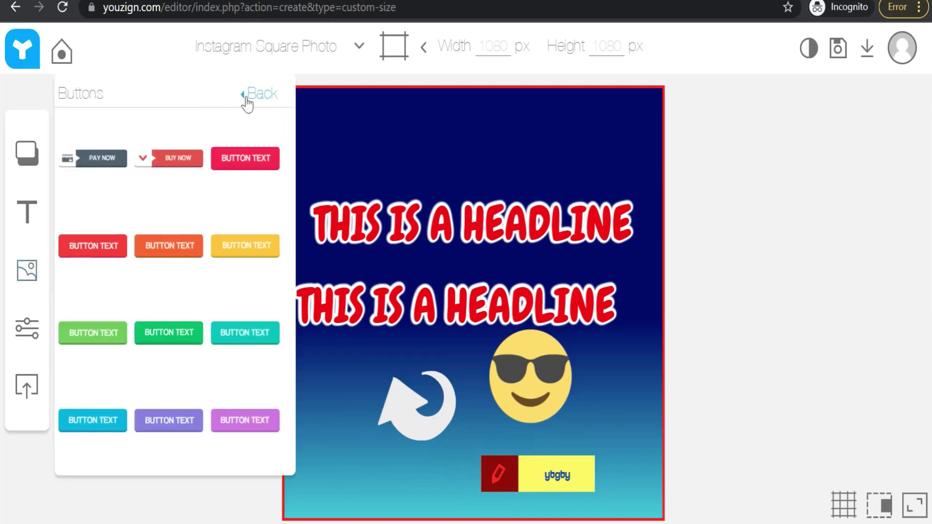
pyautogui.click(248, 95)
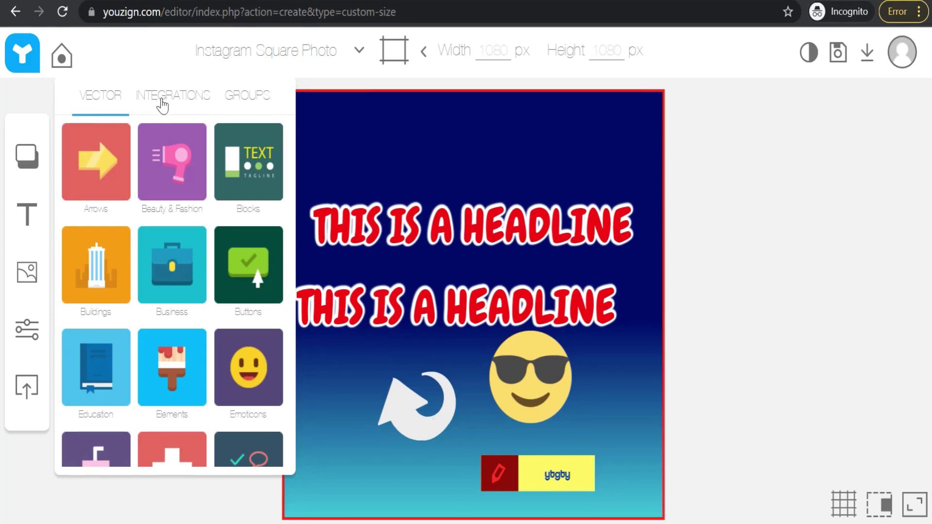
pyautogui.click(163, 102)
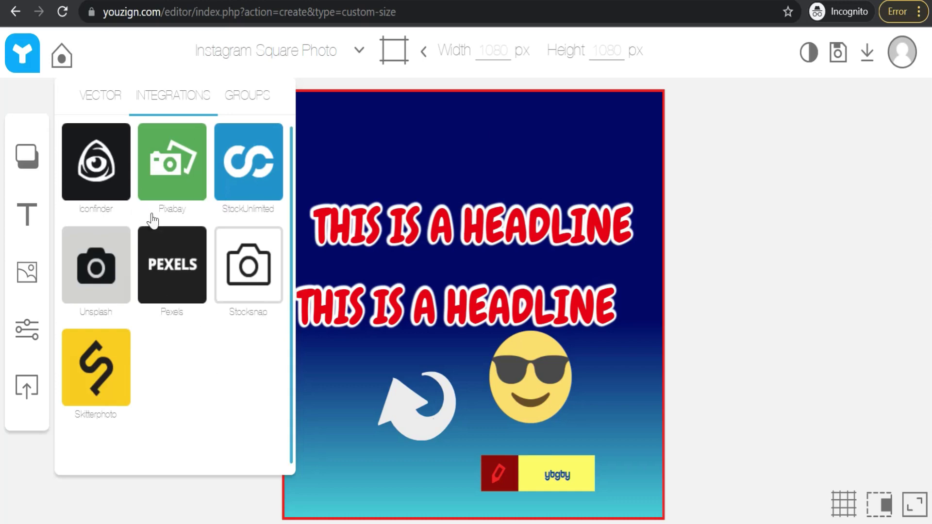
pyautogui.click(177, 178)
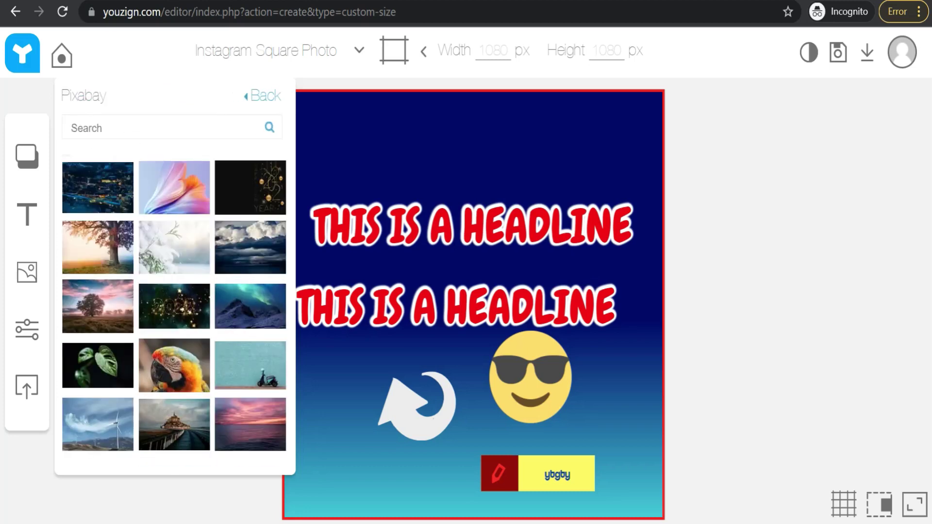
pyautogui.write('yoga')
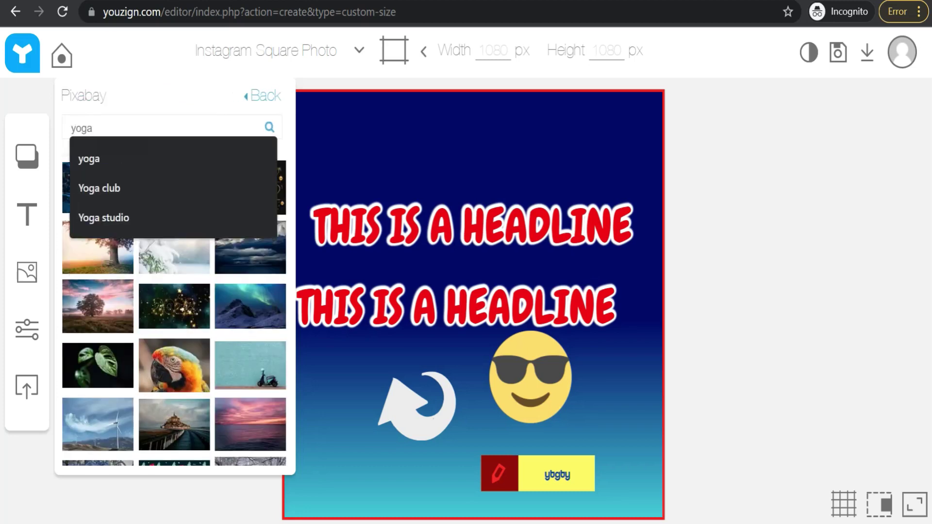
pyautogui.click(96, 158)
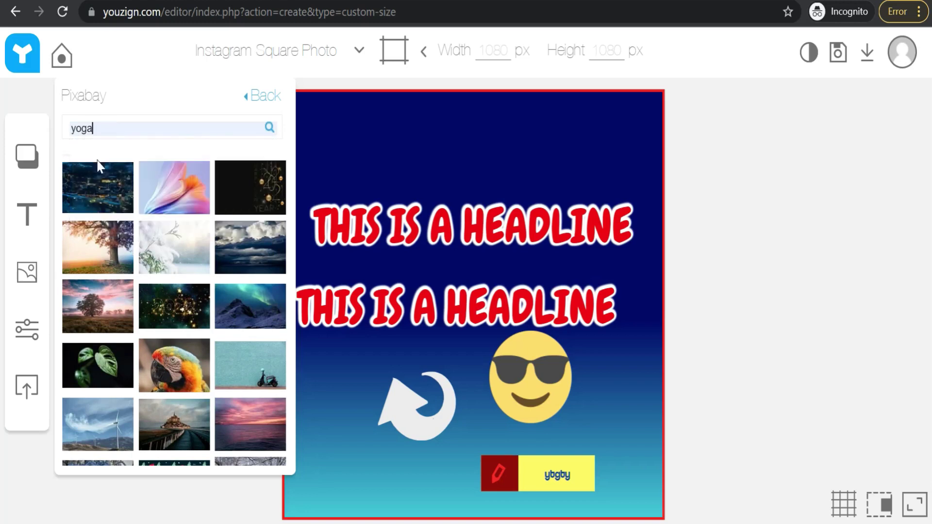
pyautogui.click(270, 128)
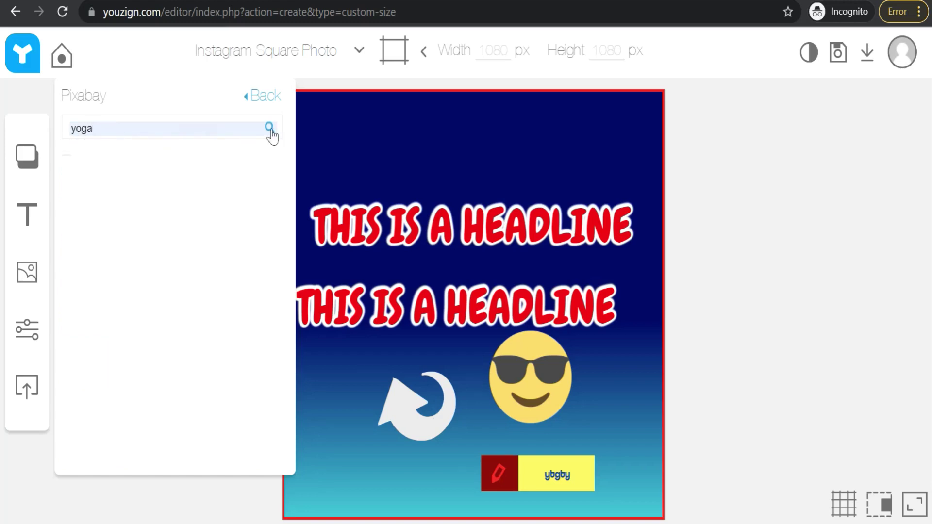
# Find the yoga photo of the woman sitting cross-legged beside a grey wall with yellow stripes and add it to the canvas.
pyautogui.scroll(-3, 137, 308)
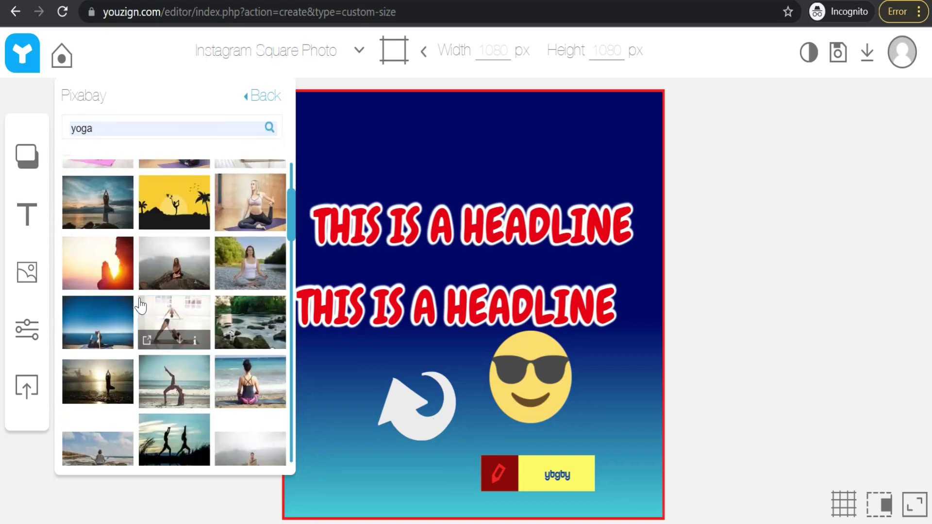
pyautogui.scroll(-2, 190, 267)
pyautogui.scroll(2, 189, 266)
pyautogui.scroll(-2, 189, 267)
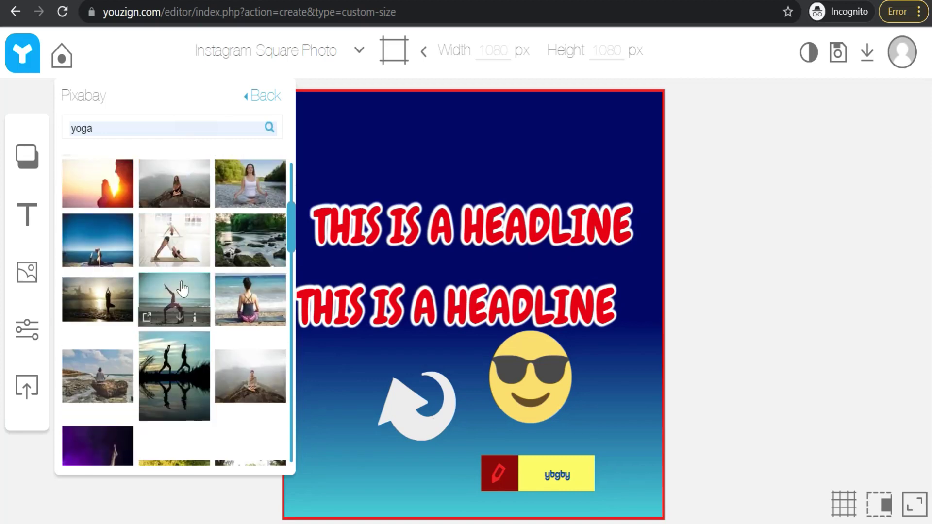
pyautogui.scroll(-1, 189, 272)
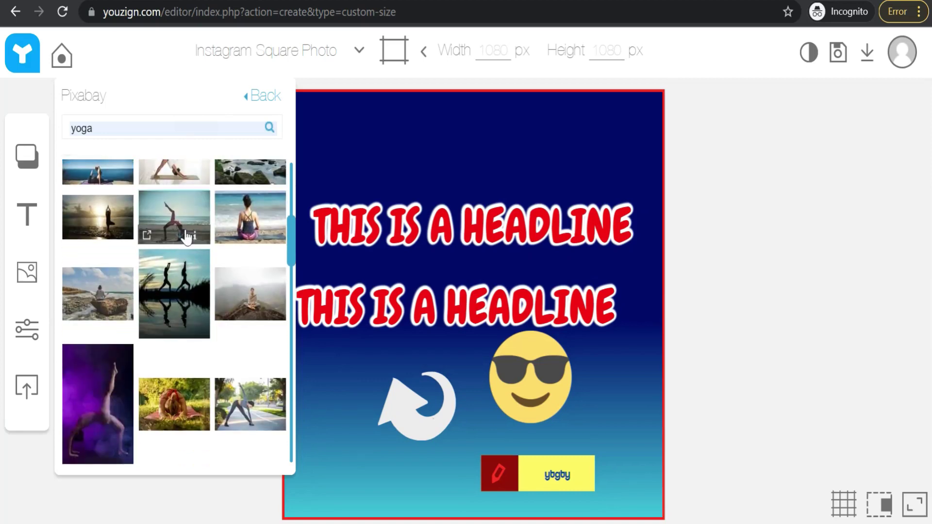
pyautogui.scroll(-5, 189, 238)
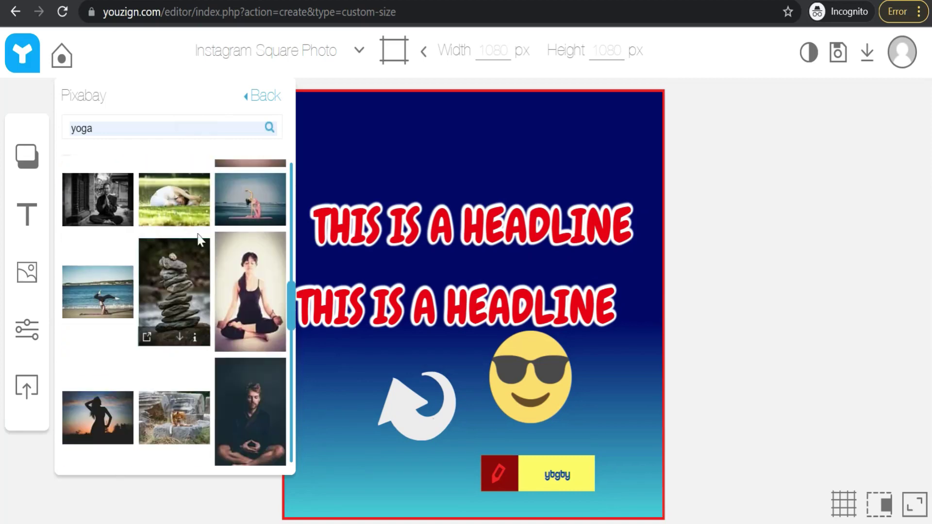
pyautogui.scroll(-3, 192, 241)
pyautogui.scroll(-2, 194, 238)
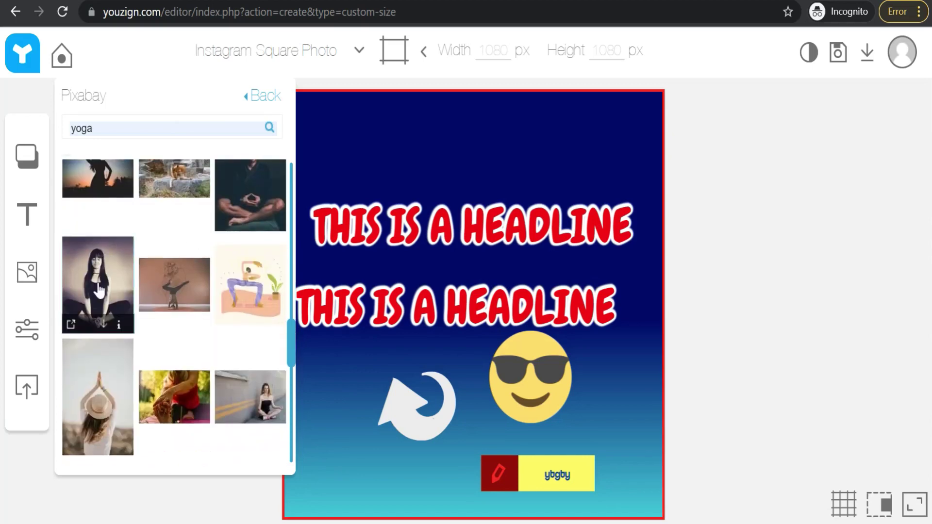
pyautogui.scroll(2, 174, 238)
pyautogui.scroll(-5, 217, 248)
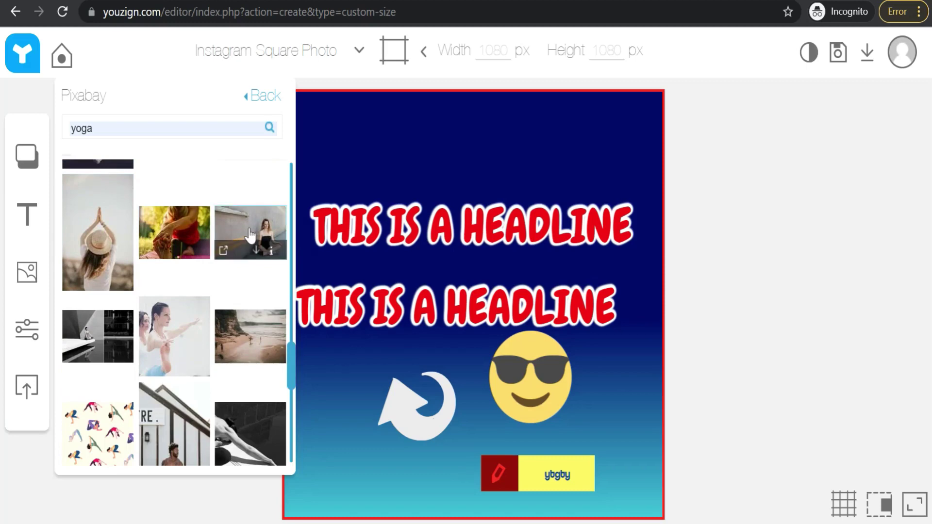
pyautogui.click(258, 221)
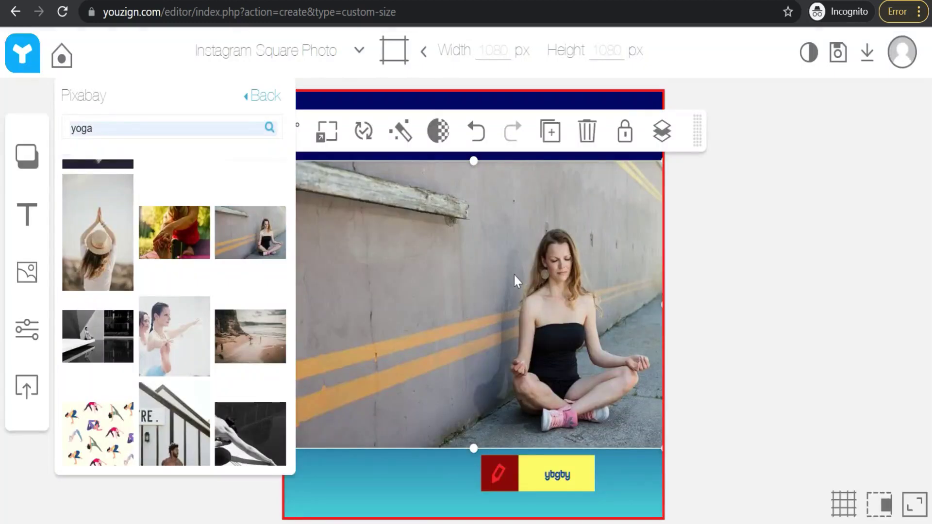
# Remove the background from the yoga photo, leaving only the seated woman, and accept the cutout.
pyautogui.click(485, 257)
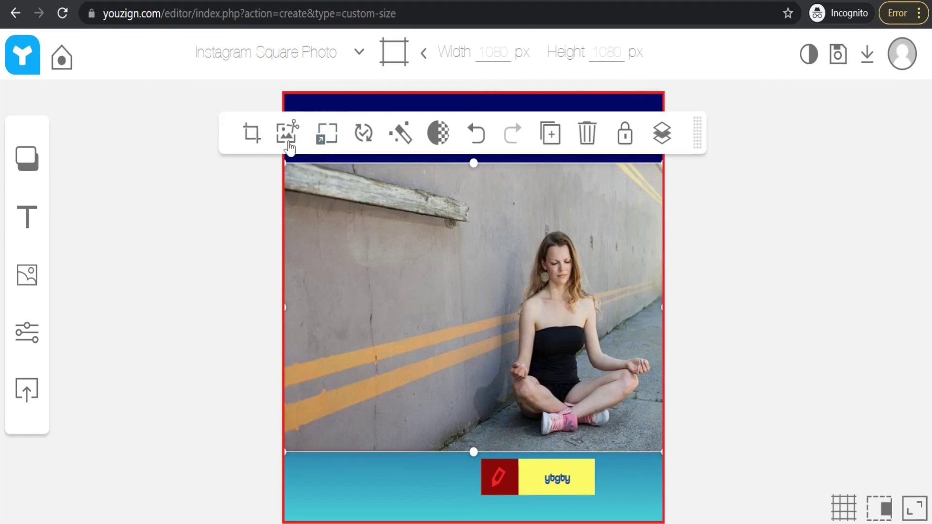
pyautogui.click(289, 140)
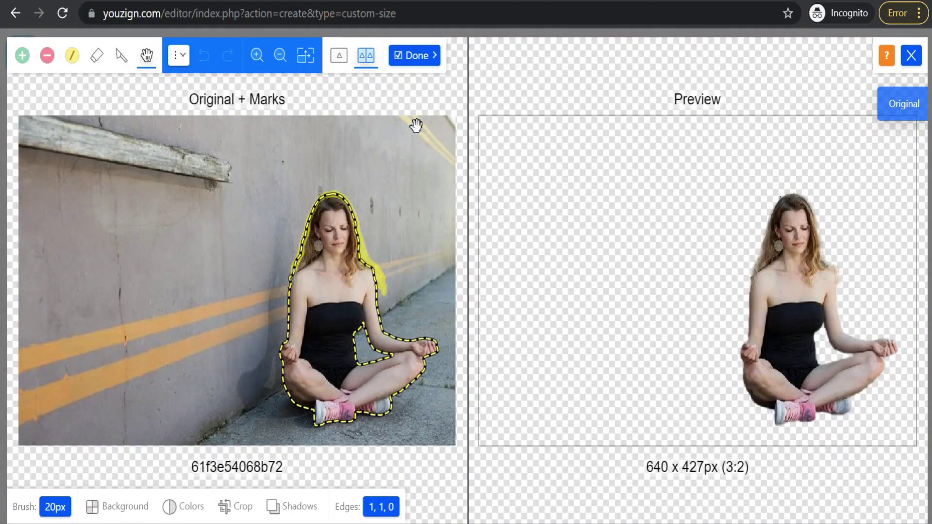
pyautogui.click(420, 57)
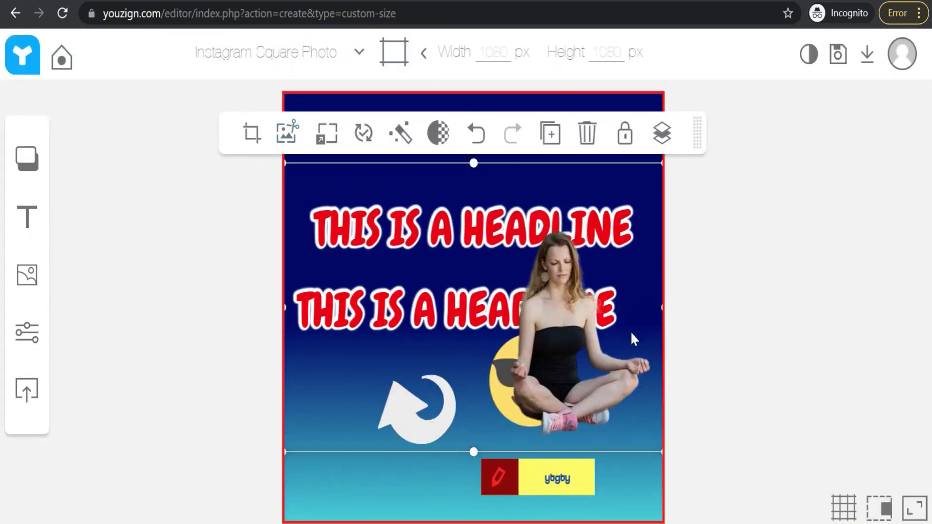
# Try the Replace option to make the woman cutout fill the whole canvas, and undo it.
pyautogui.moveTo(458, 344); pyautogui.dragTo(490, 293)
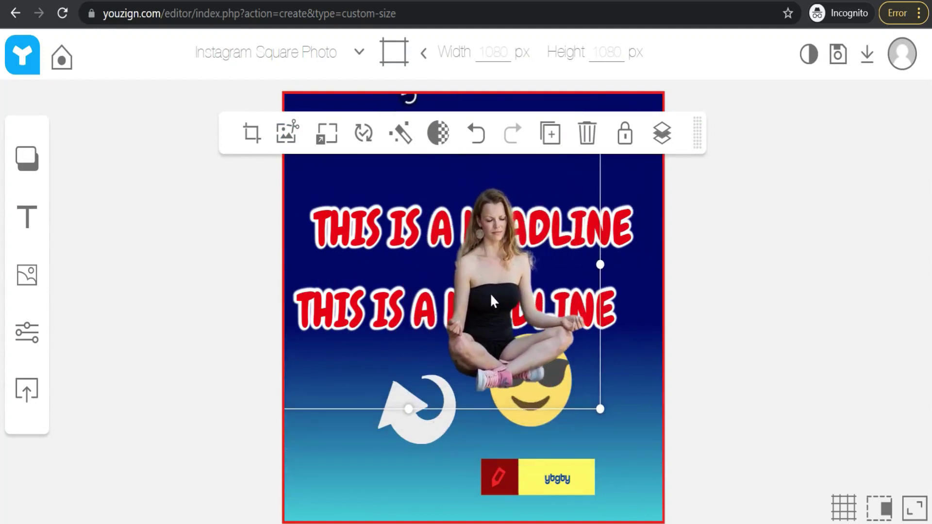
pyautogui.click(331, 140)
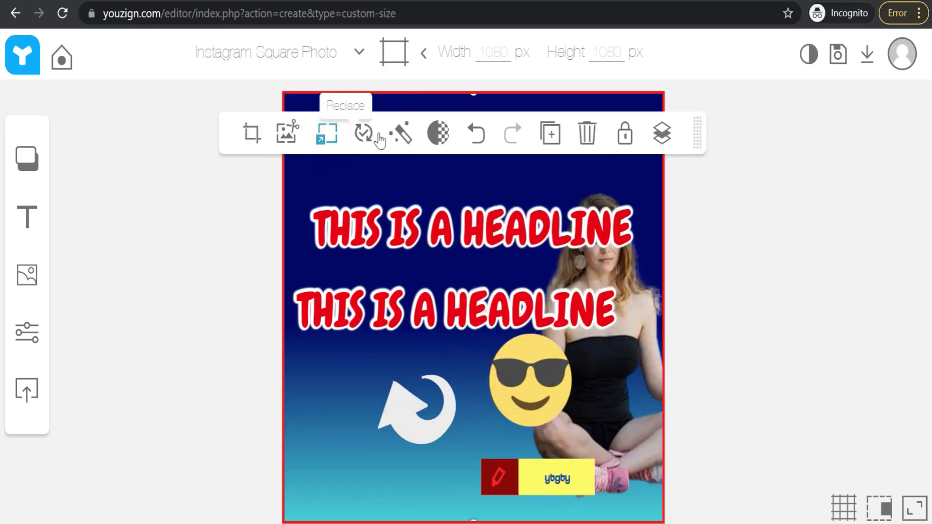
pyautogui.click(478, 134)
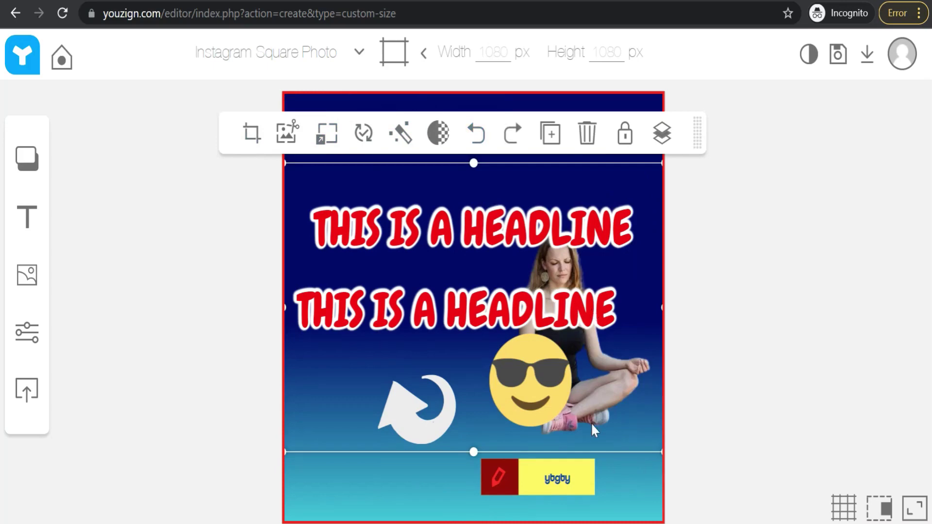
# Place the horizontally flipped woman cutout near the middle of the canvas and add a white border around it.
pyautogui.moveTo(593, 430); pyautogui.dragTo(476, 354)
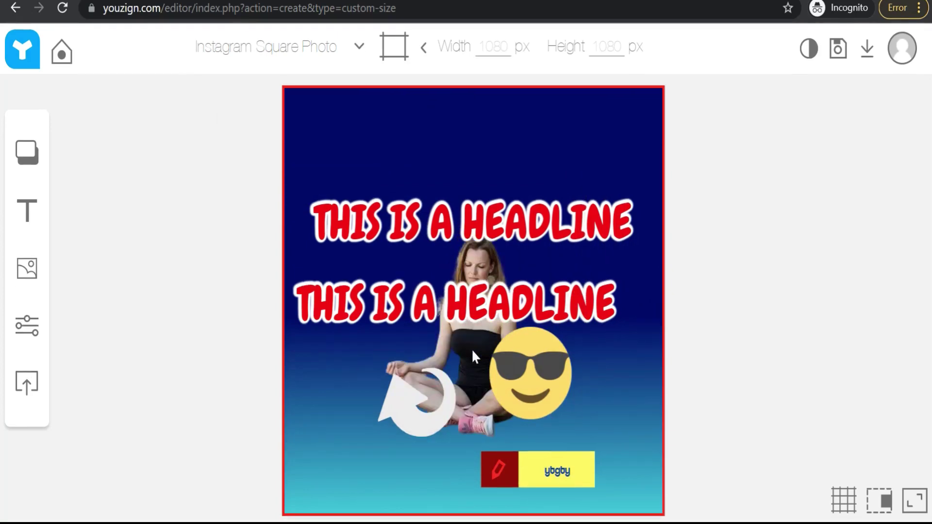
pyautogui.click(473, 352)
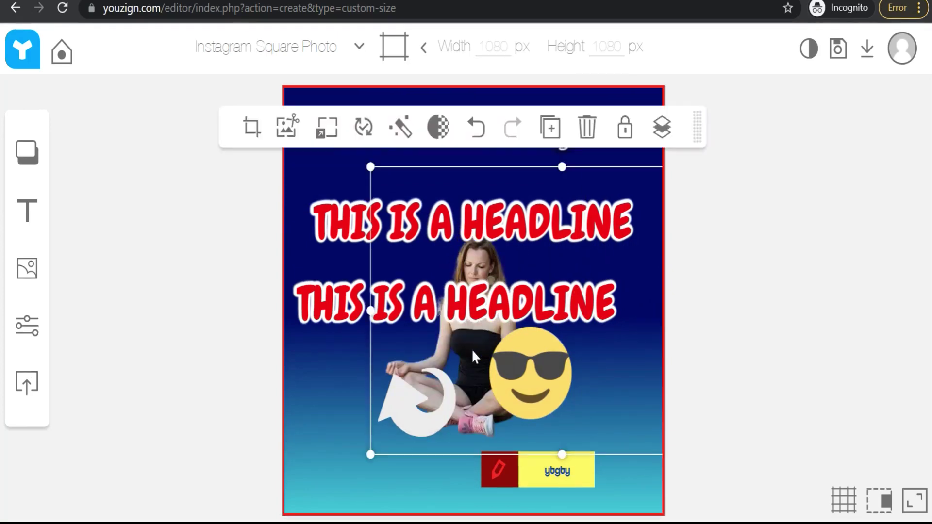
pyautogui.click(400, 129)
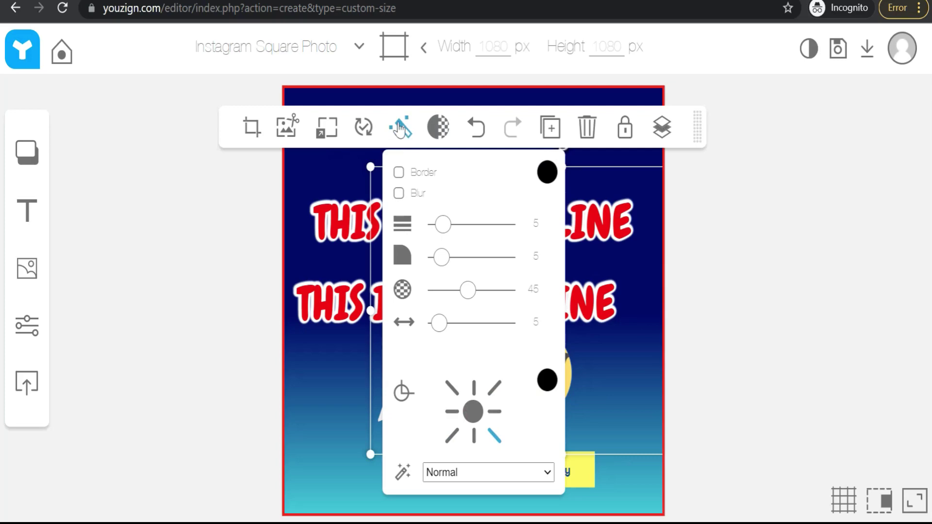
pyautogui.click(399, 172)
pyautogui.click(549, 172)
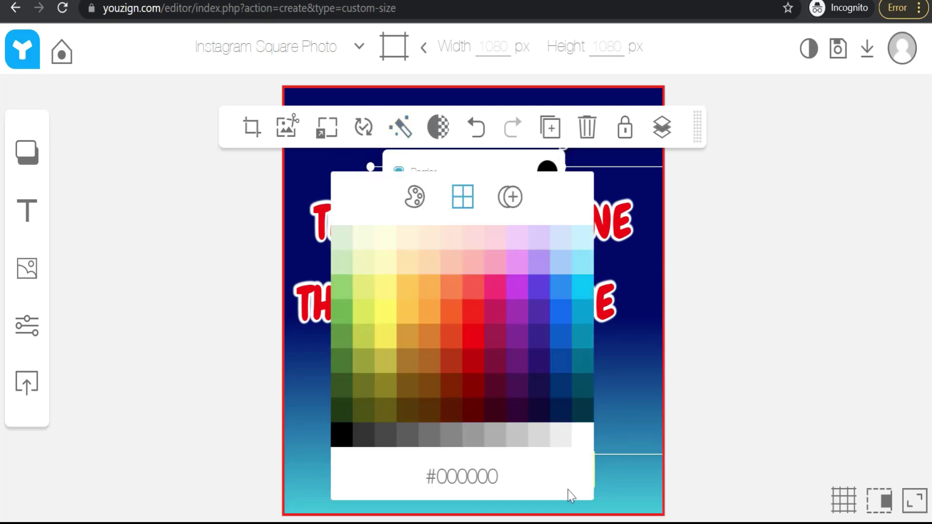
pyautogui.click(589, 436)
pyautogui.click(590, 441)
pyautogui.click(631, 358)
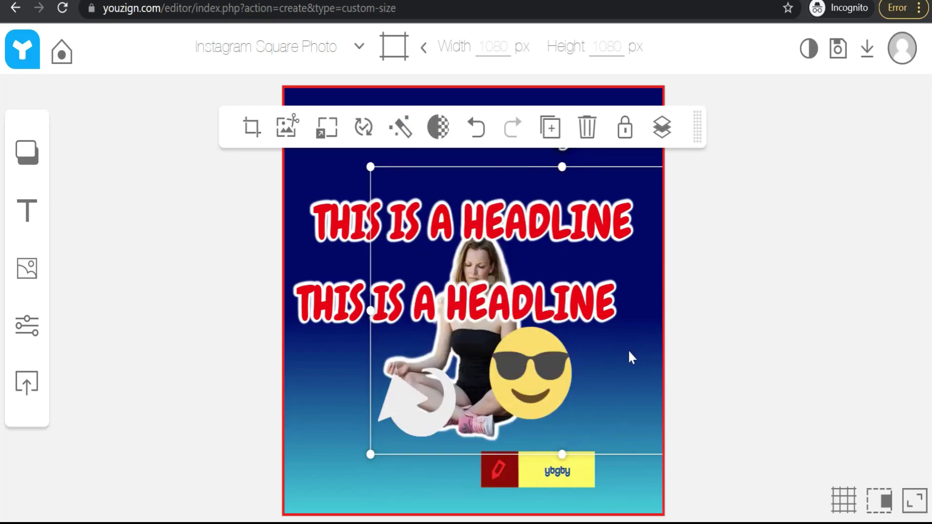
# Raise the lower headline to overlap the upper one and reposition the woman cutout just below them near the canvas centre.
pyautogui.moveTo(466, 321); pyautogui.dragTo(482, 238)
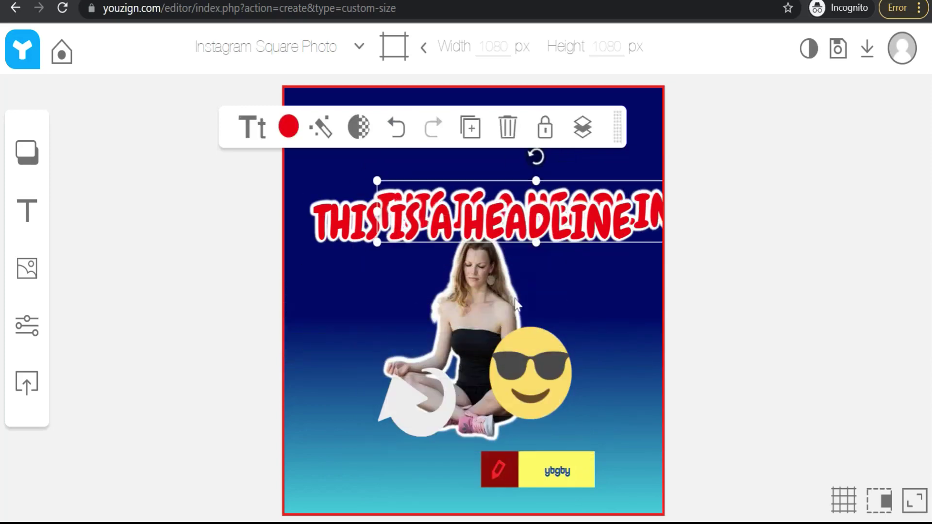
pyautogui.click(412, 329)
pyautogui.moveTo(412, 329); pyautogui.dragTo(499, 323)
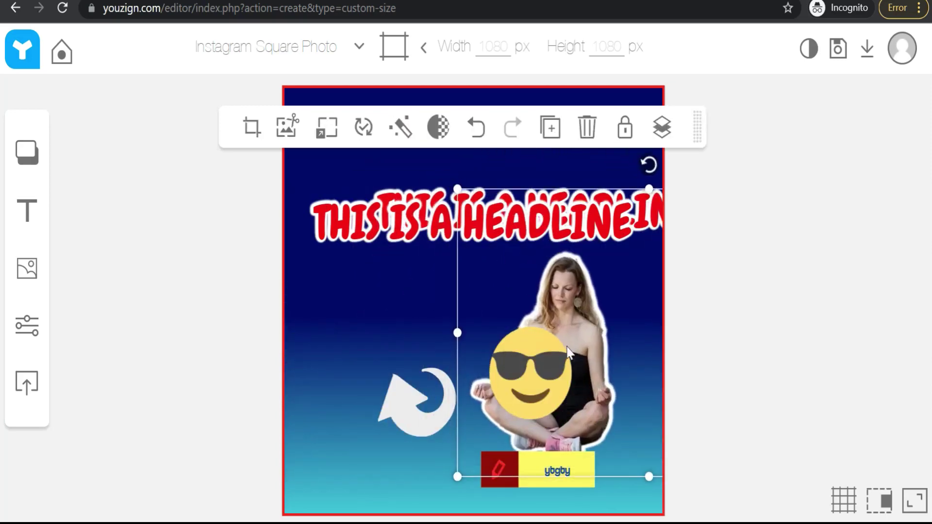
pyautogui.moveTo(583, 328); pyautogui.dragTo(465, 338)
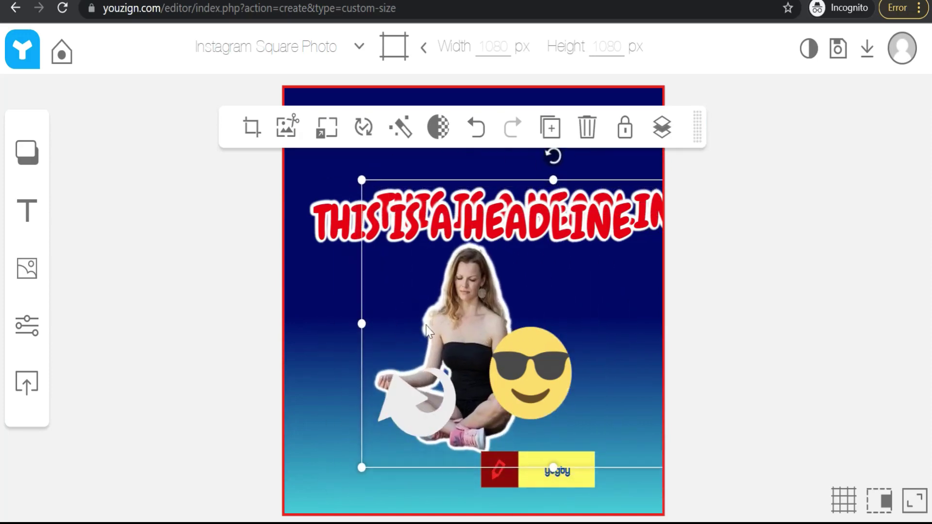
# Look through the available image filters and the image upload option.
pyautogui.click(31, 331)
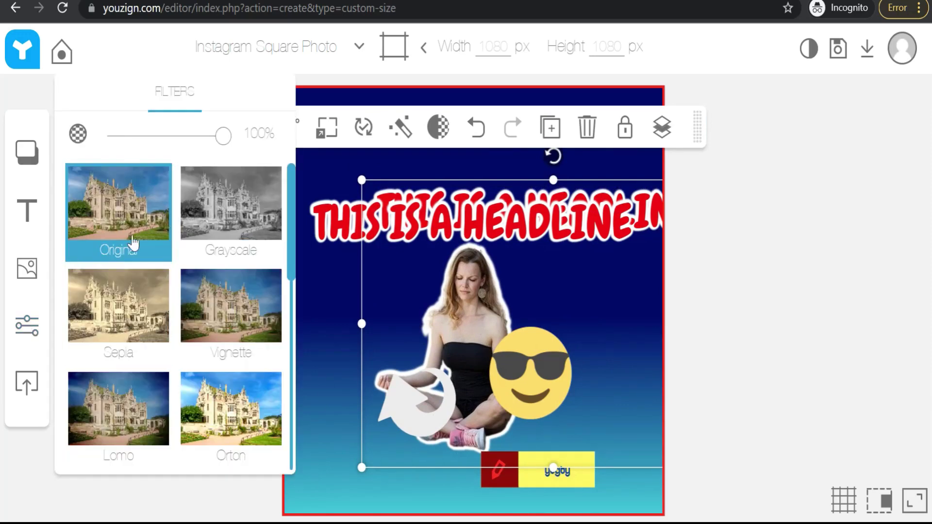
pyautogui.scroll(-8, 133, 241)
pyautogui.scroll(-2, 159, 316)
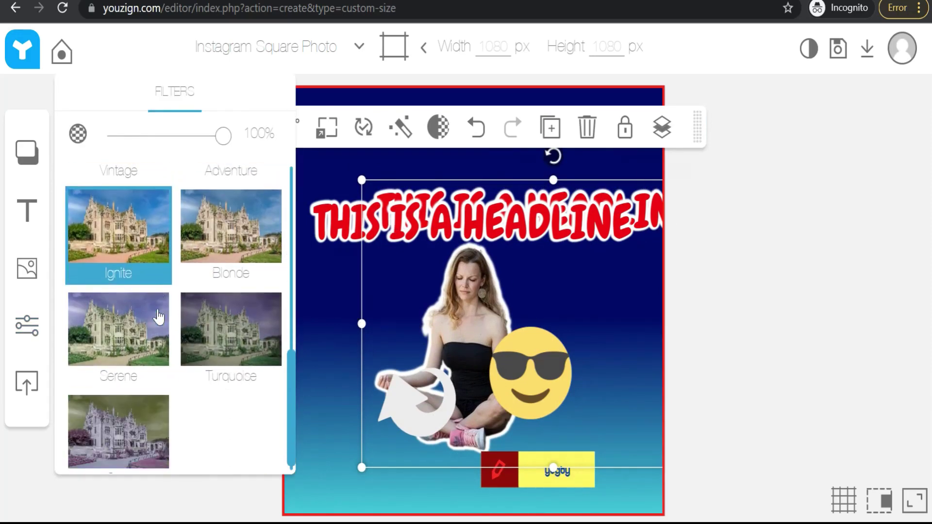
pyautogui.scroll(8, 194, 281)
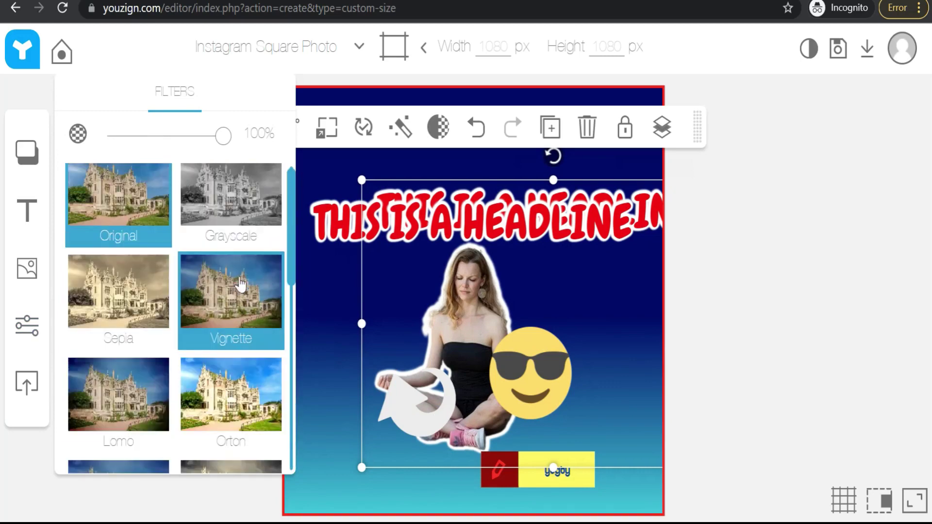
pyautogui.scroll(1, 240, 284)
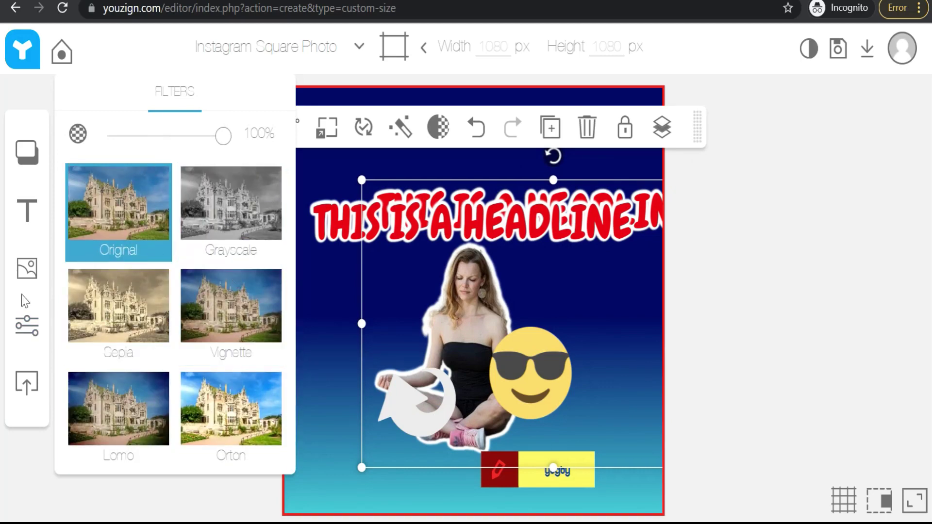
pyautogui.click(26, 382)
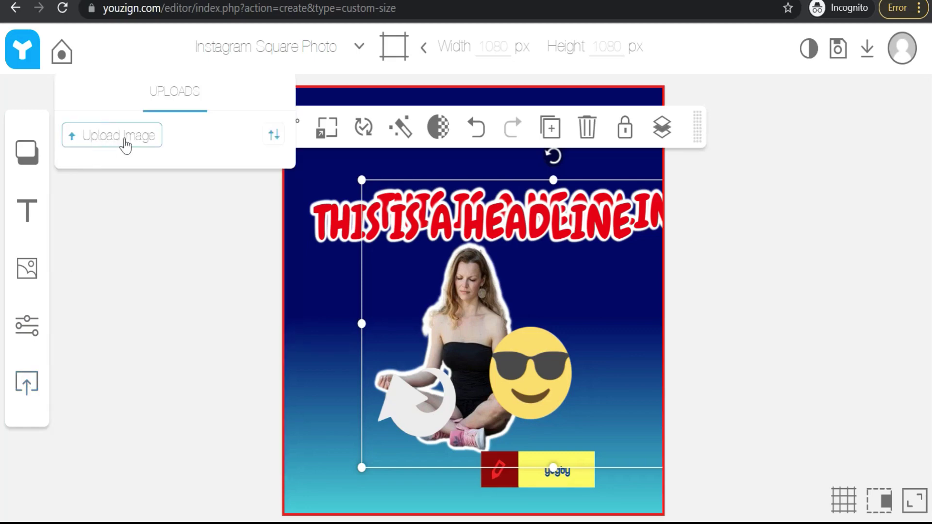
pyautogui.click(188, 334)
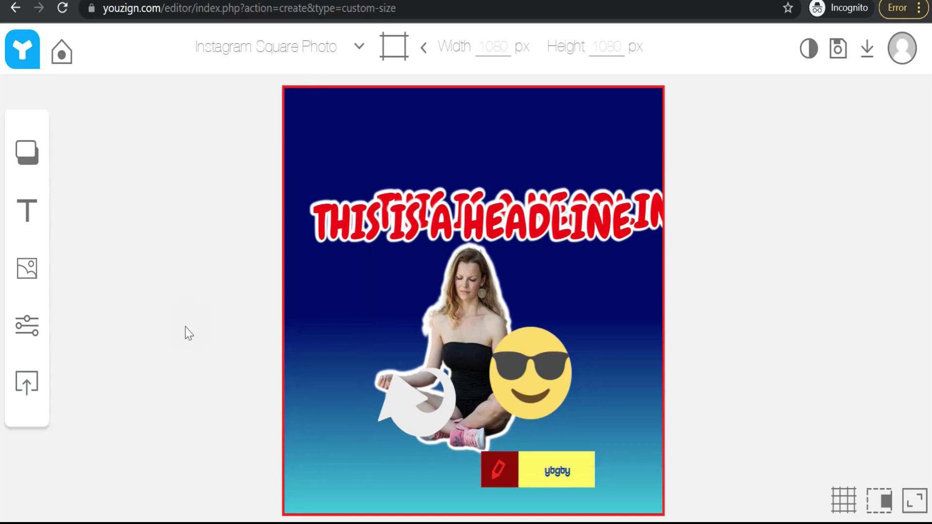
# Move the fully visible headline down across the woman's shoulders, just above the emoji, and deselect it.
pyautogui.moveTo(336, 242); pyautogui.dragTo(346, 332)
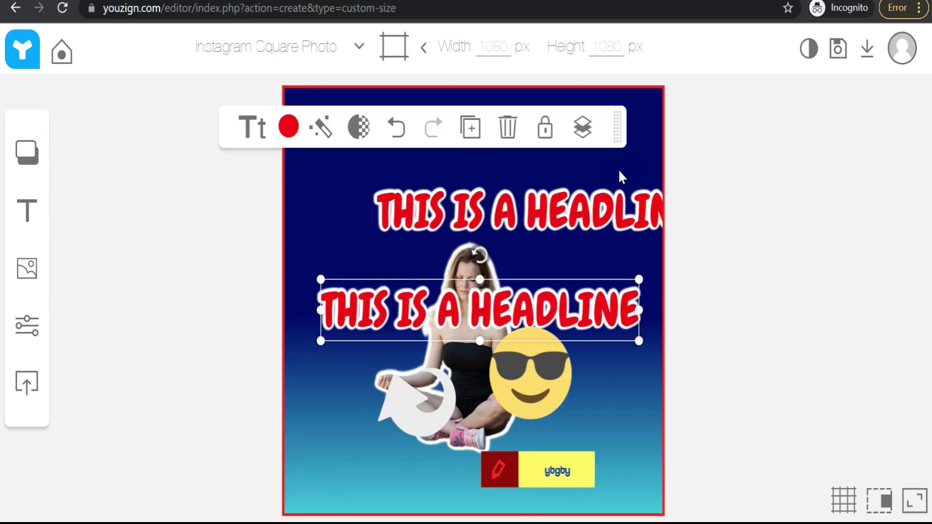
pyautogui.click(340, 236)
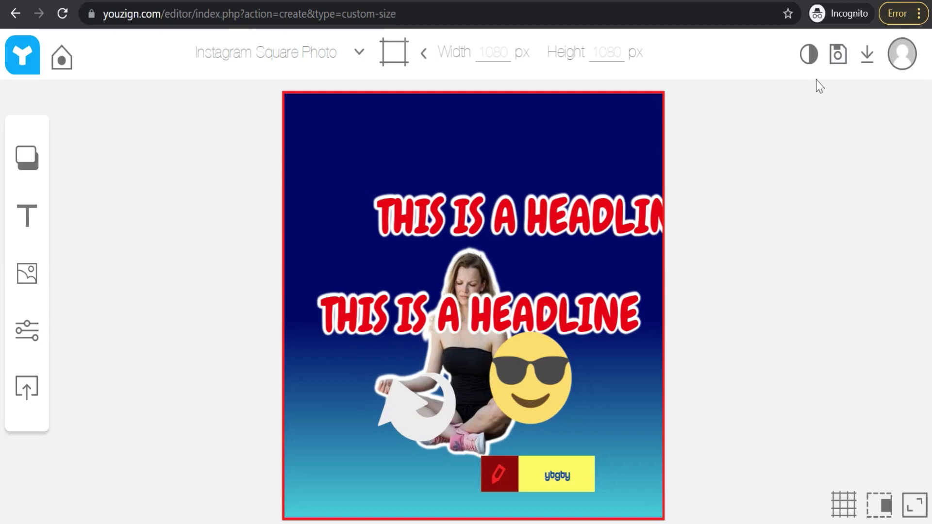
# Download the finished design as a PNG at 2x size.
pyautogui.click(867, 61)
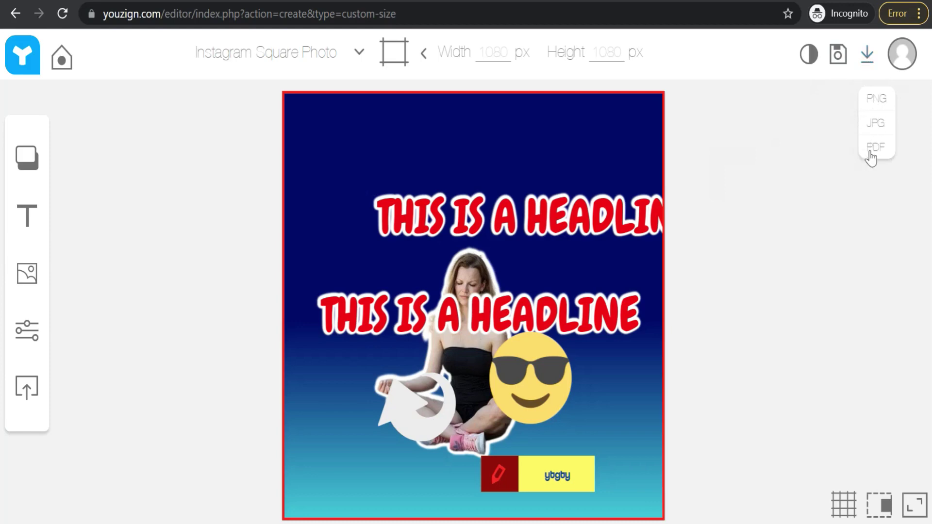
pyautogui.click(875, 100)
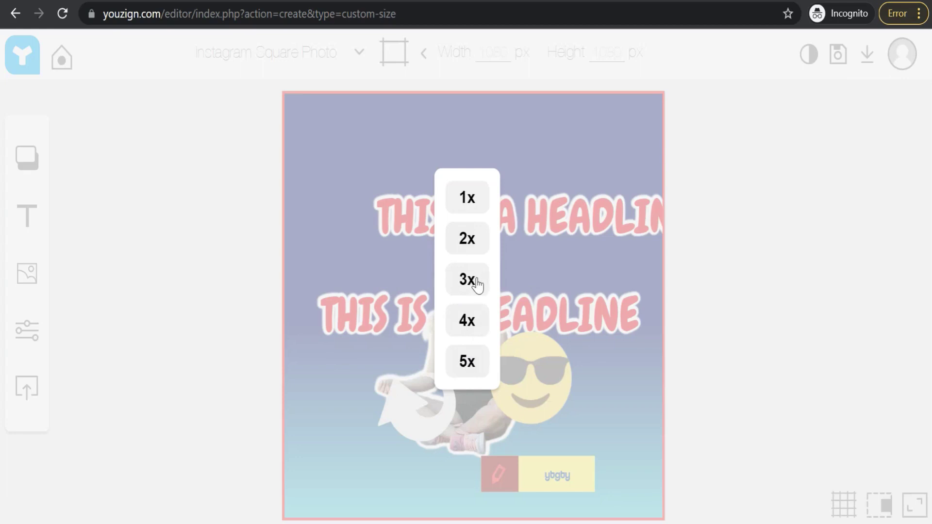
pyautogui.click(466, 239)
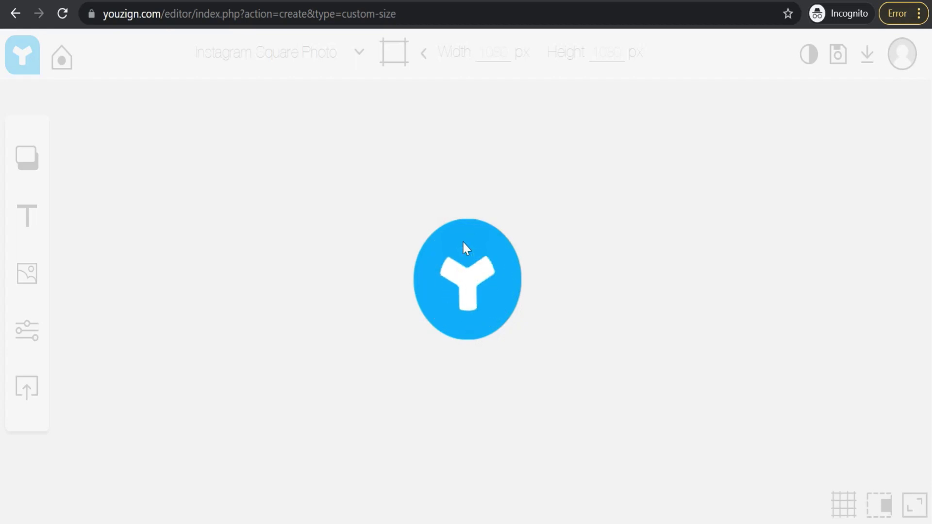